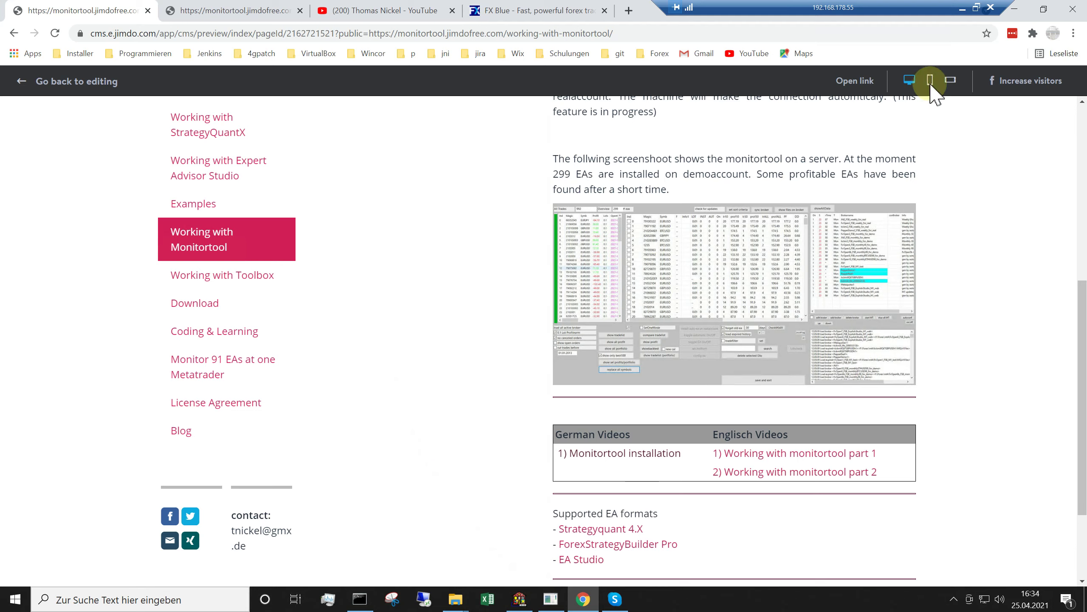
Minimize Chrome so the running Monitortool window shows on the desktop
{"action": "left_click", "coordinate": [1015, 8]}
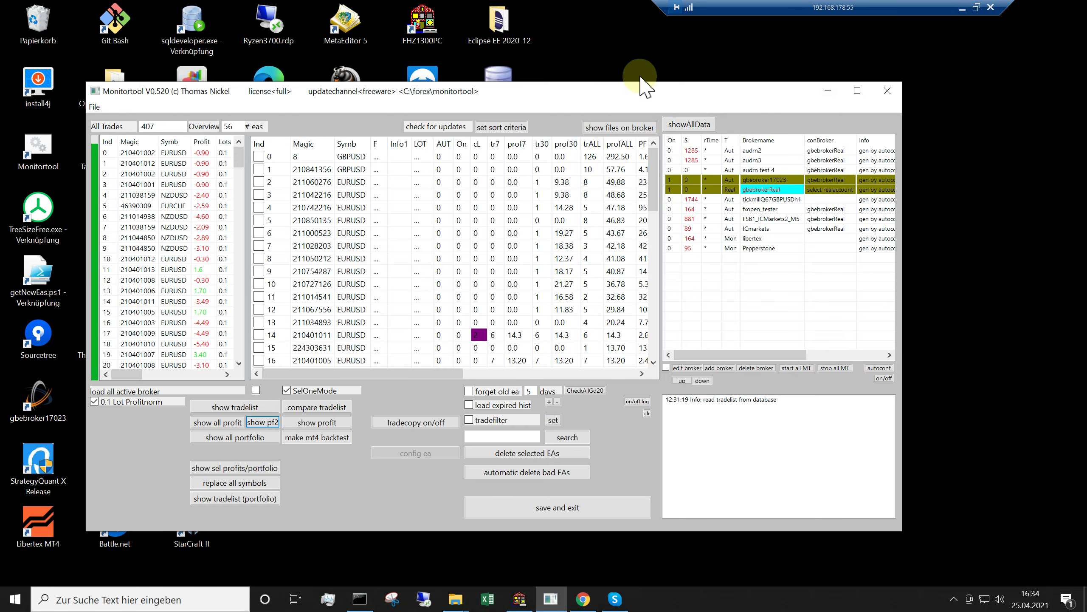
Close Monitortool and bring the Jimdo 'Working with Monitortool' page back in Chrome
{"action": "left_click_drag", "start_coordinate": [602, 97], "coordinate": [611, 100]}
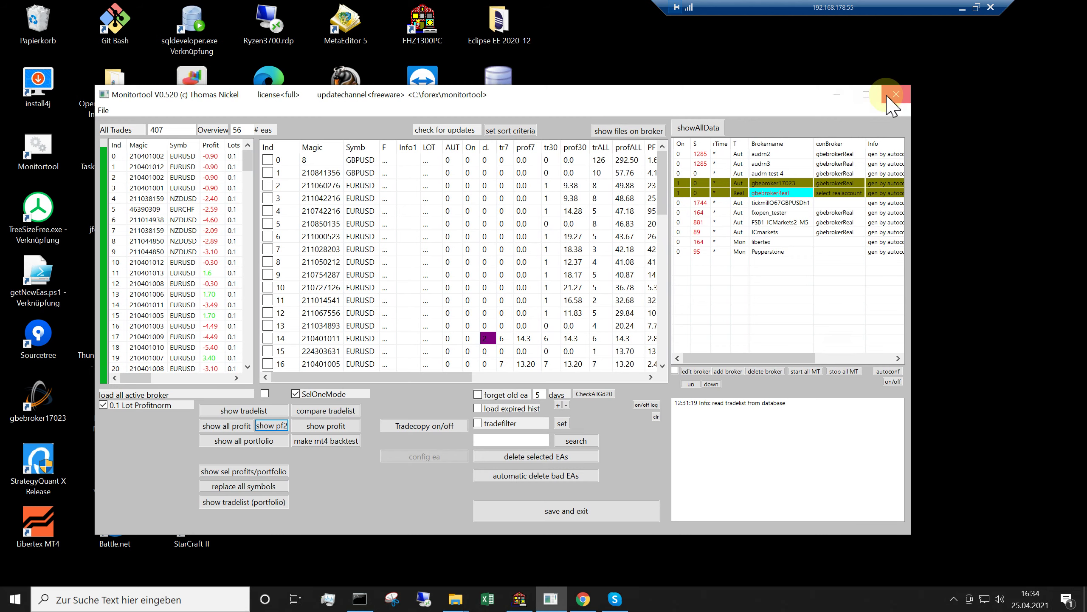
{"action": "left_click", "coordinate": [896, 96]}
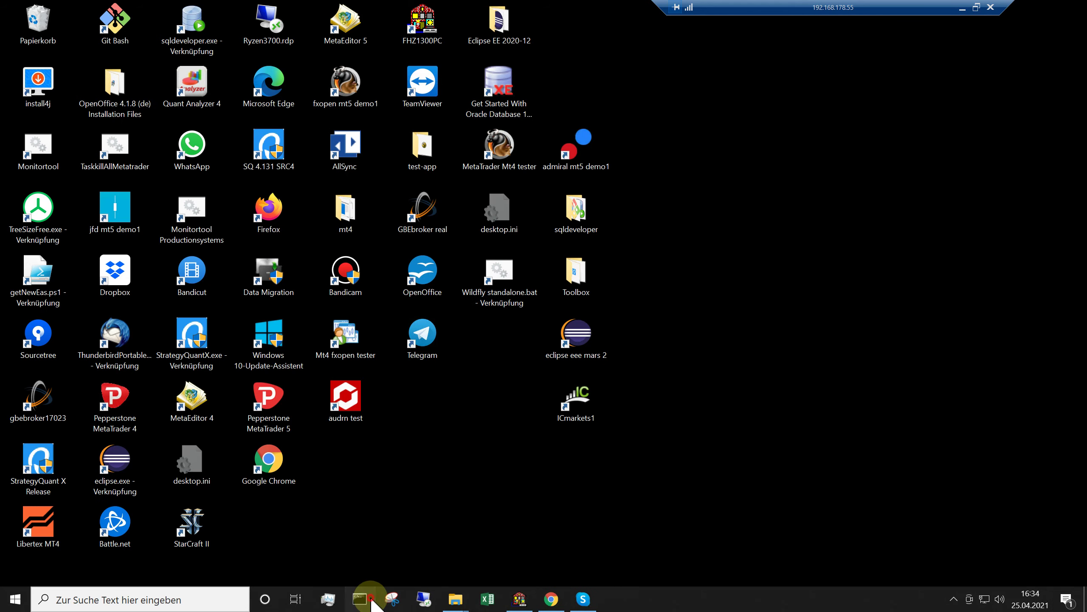
{"action": "left_click", "coordinate": [361, 598]}
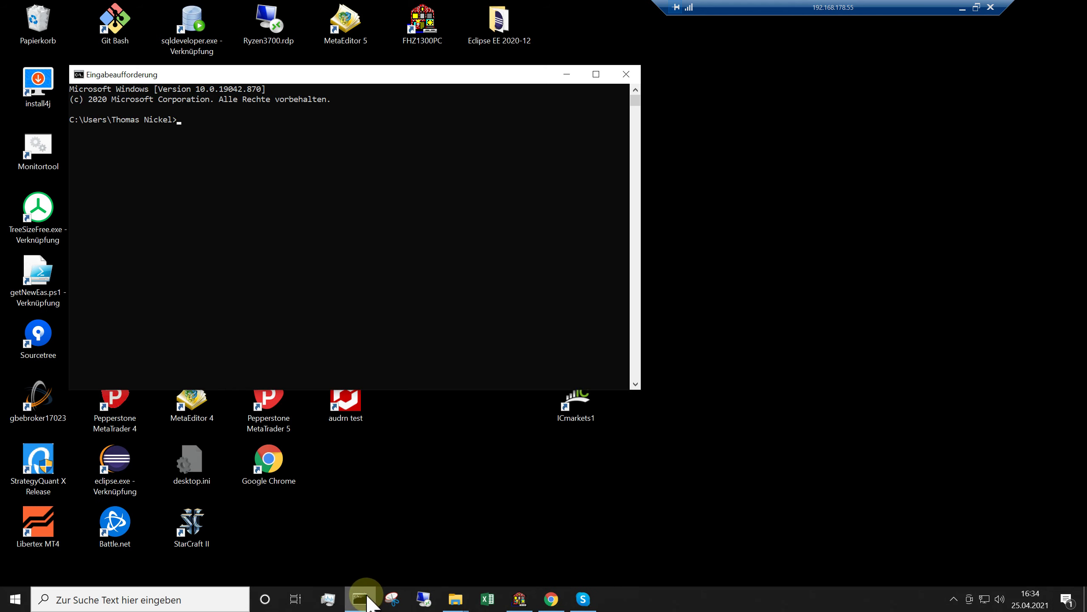
{"action": "left_click", "coordinate": [566, 74]}
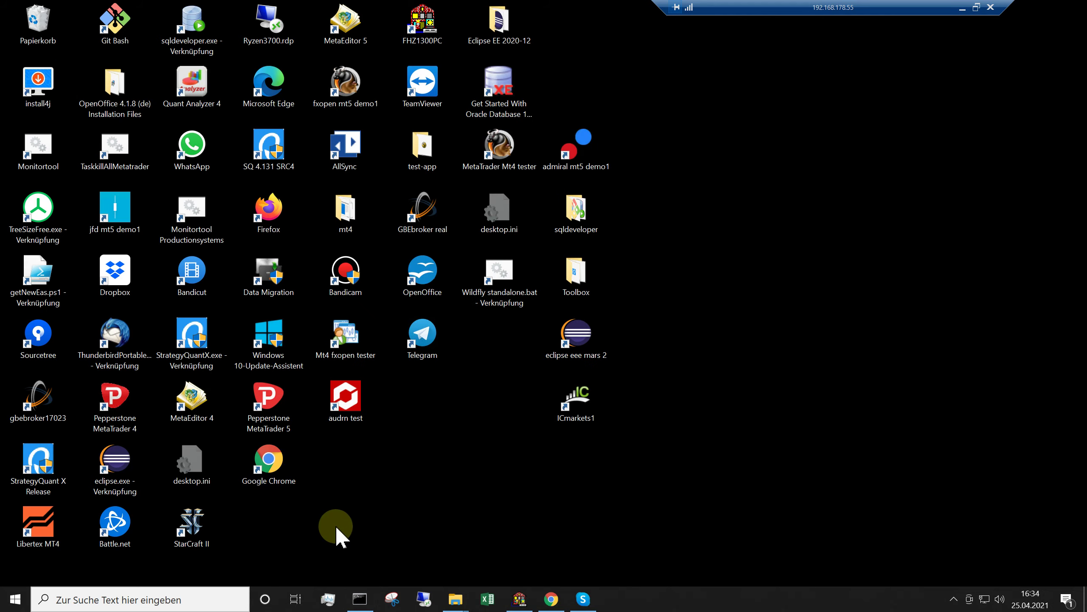
{"action": "left_click", "coordinate": [551, 599]}
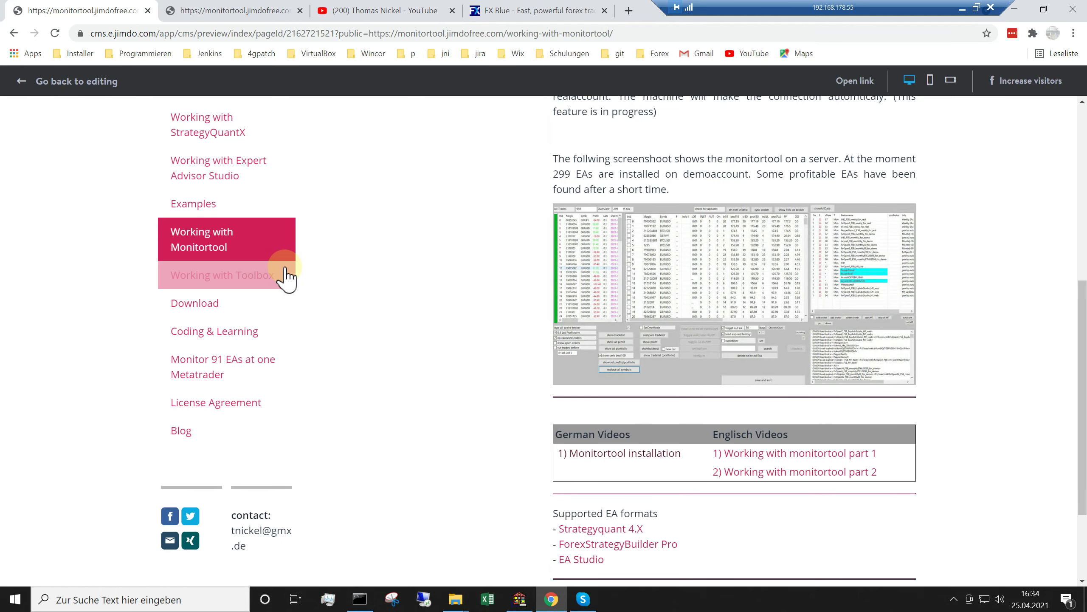
Start downloading the Monitortool installer from Google Drive despite the virus-scan warning
{"action": "left_click", "coordinate": [208, 307]}
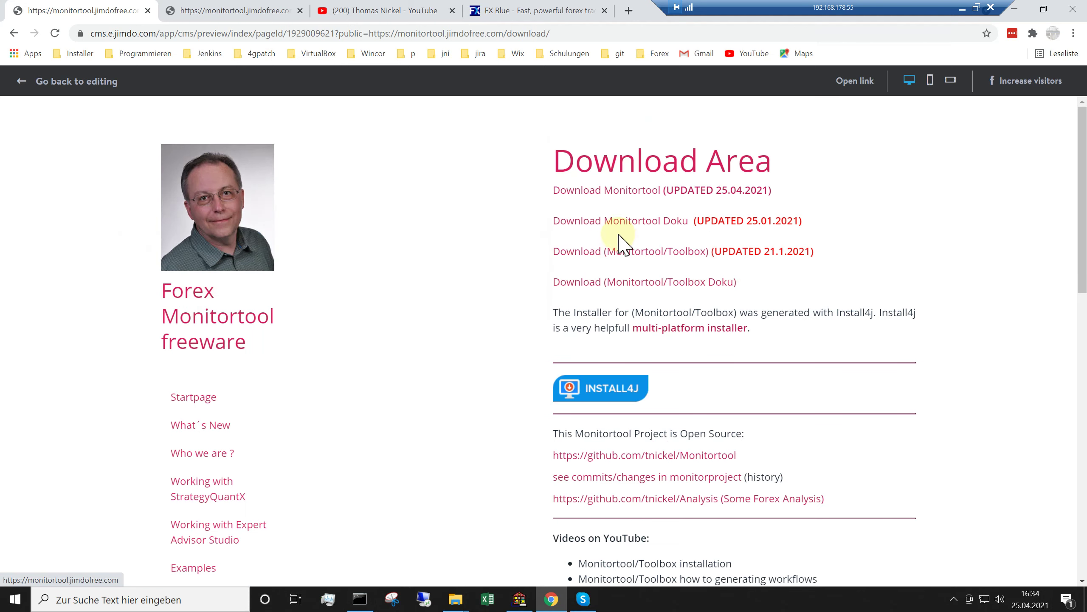
{"action": "left_click", "coordinate": [712, 195]}
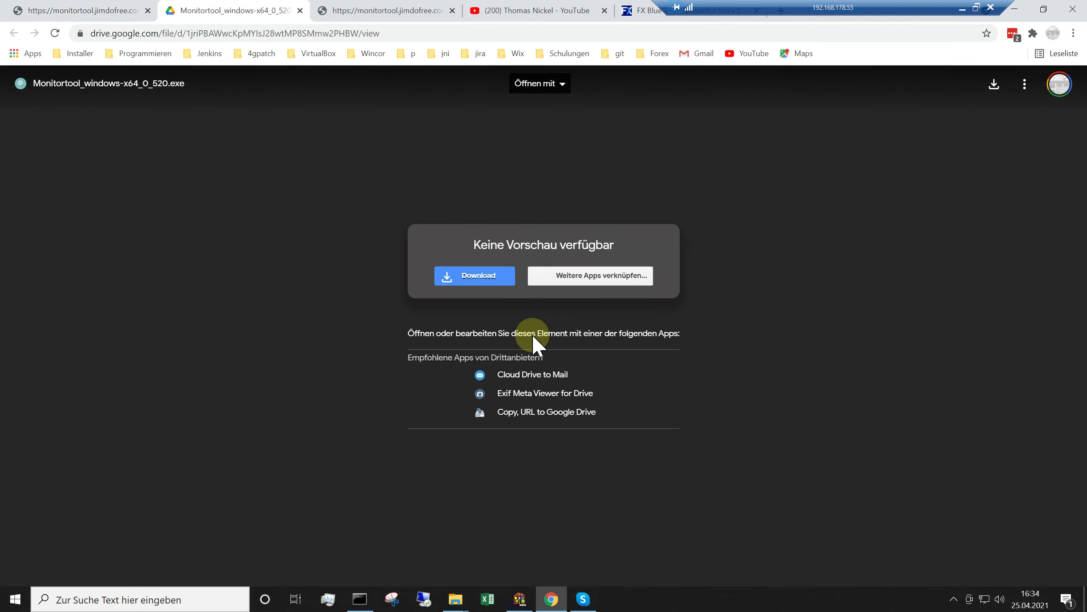
{"action": "left_click", "coordinate": [480, 276]}
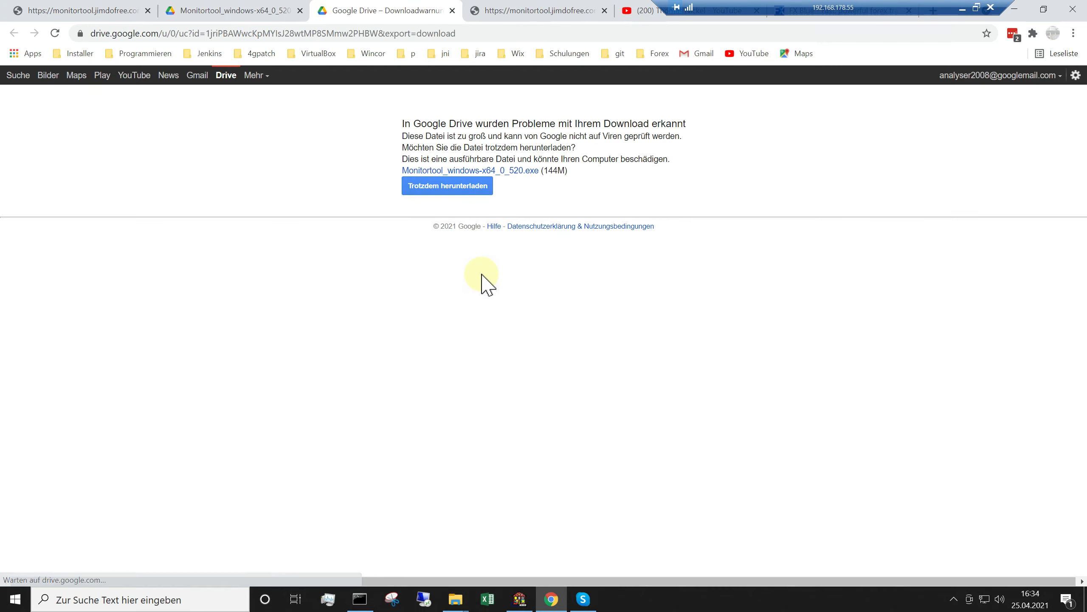
{"action": "left_click", "coordinate": [443, 186]}
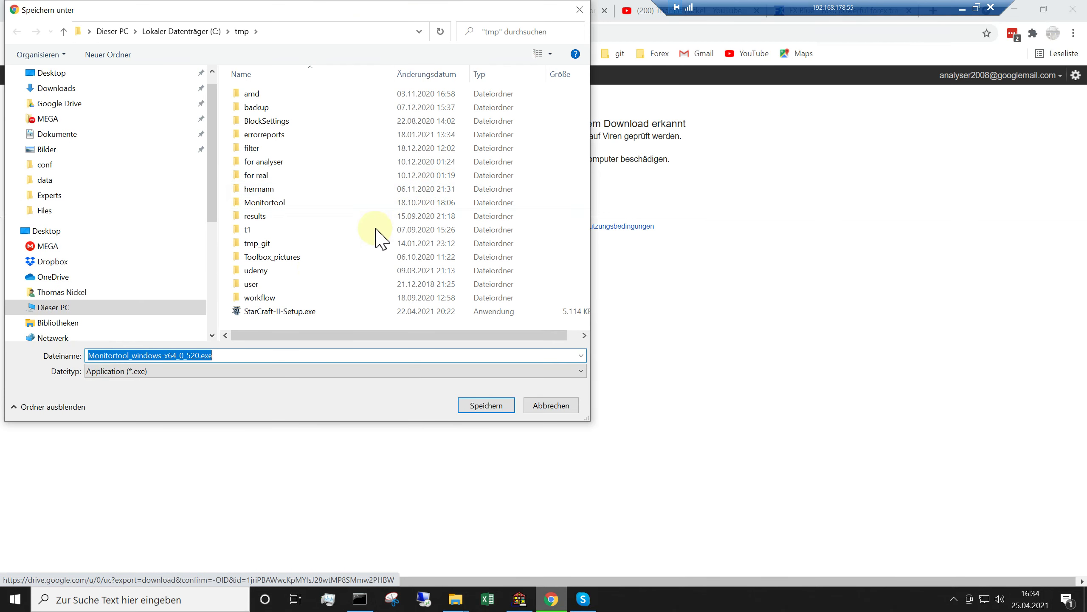
Save Monitortool_windows-x64_0_520.exe into the C:\tmp folder
{"action": "scroll", "coordinate": [206, 253], "scroll_direction": "down", "scroll_amount": 3}
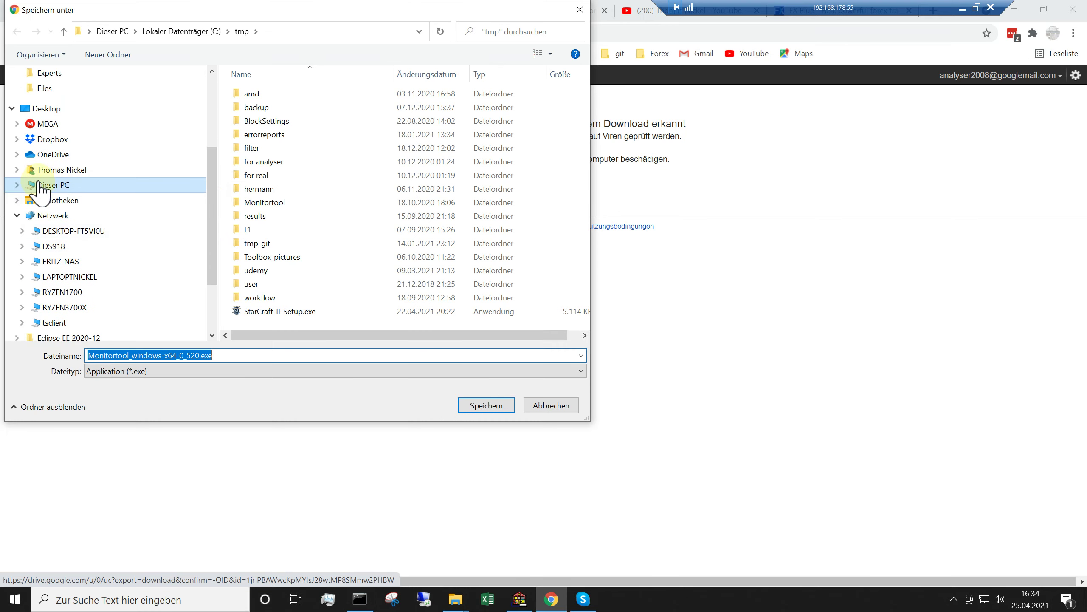
{"action": "left_click", "coordinate": [45, 185]}
{"action": "double_click", "coordinate": [294, 257]}
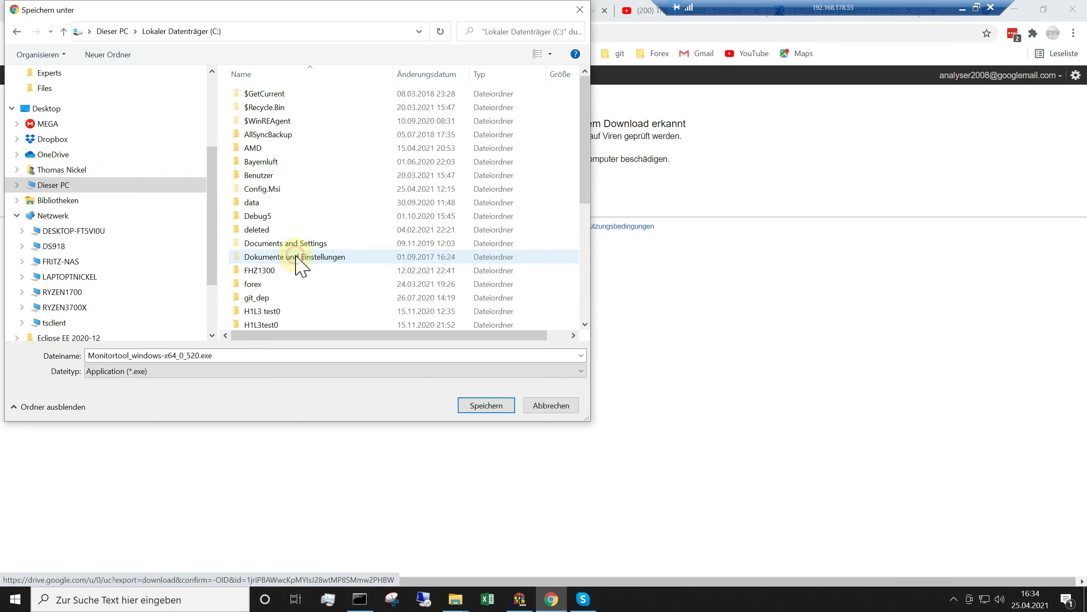
{"action": "scroll", "coordinate": [285, 274], "scroll_direction": "down", "scroll_amount": 4}
{"action": "scroll", "coordinate": [282, 280], "scroll_direction": "down", "scroll_amount": 2}
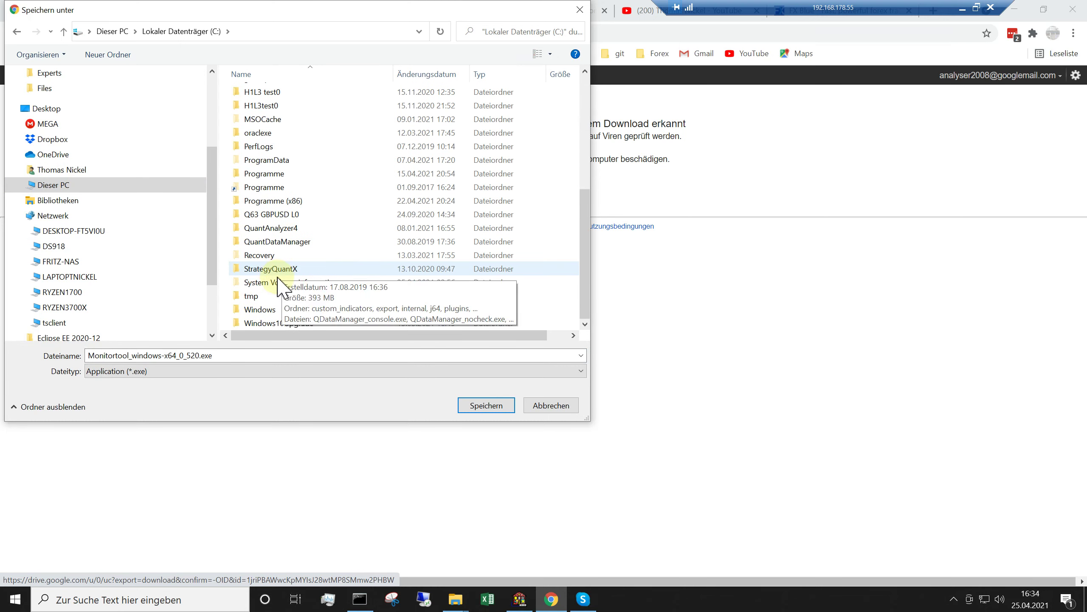
{"action": "double_click", "coordinate": [251, 296]}
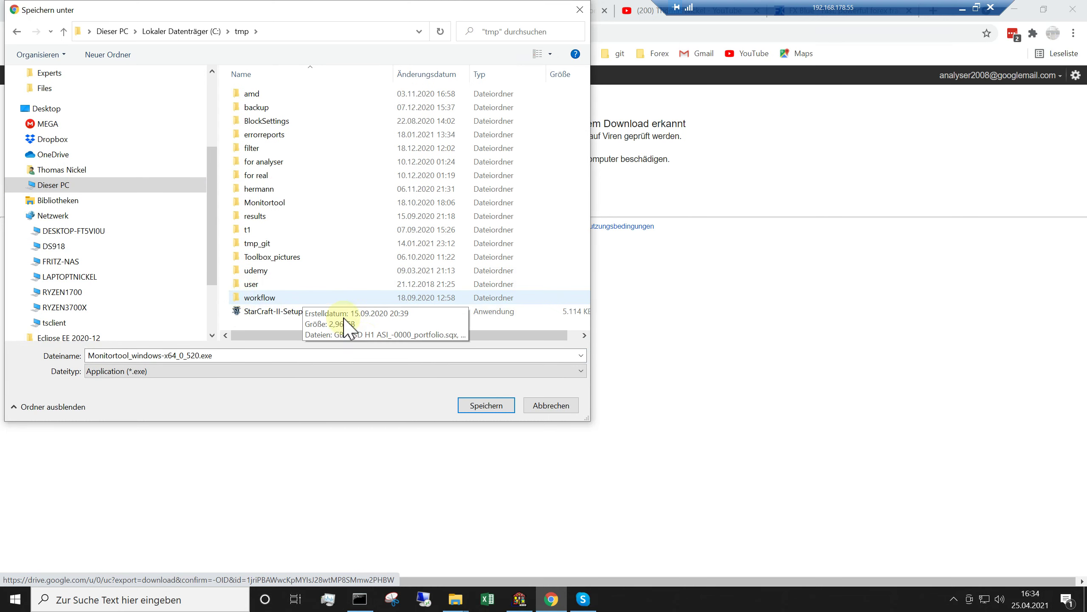
{"action": "left_click", "coordinate": [488, 406]}
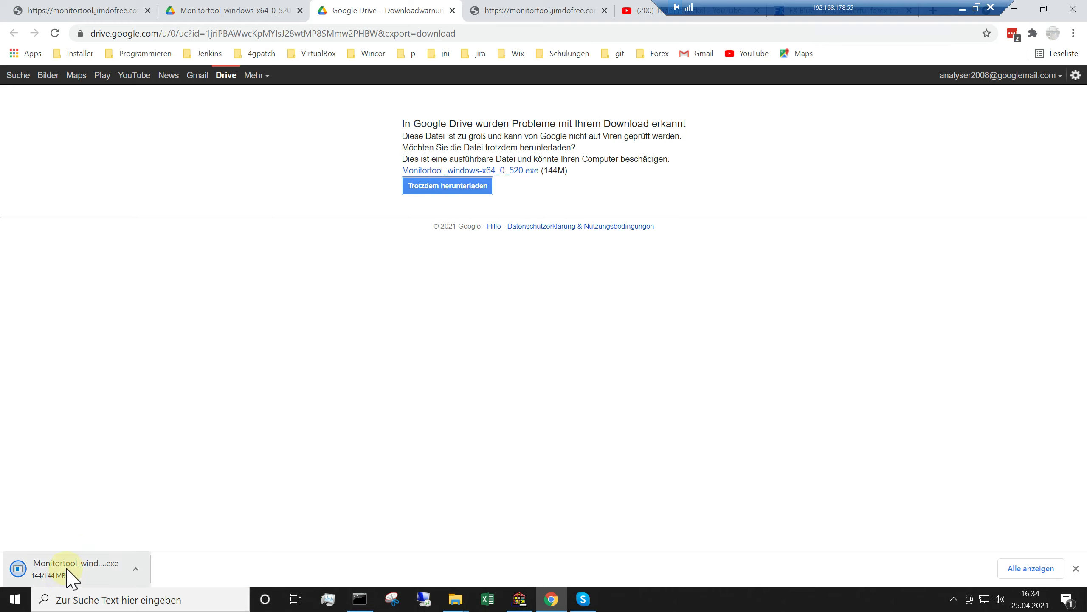
Run the installer from C:\tmp, choosing 'Trotzdem ausführen' past the SmartScreen warning
{"action": "right_click", "coordinate": [108, 574]}
{"action": "left_click", "coordinate": [145, 535]}
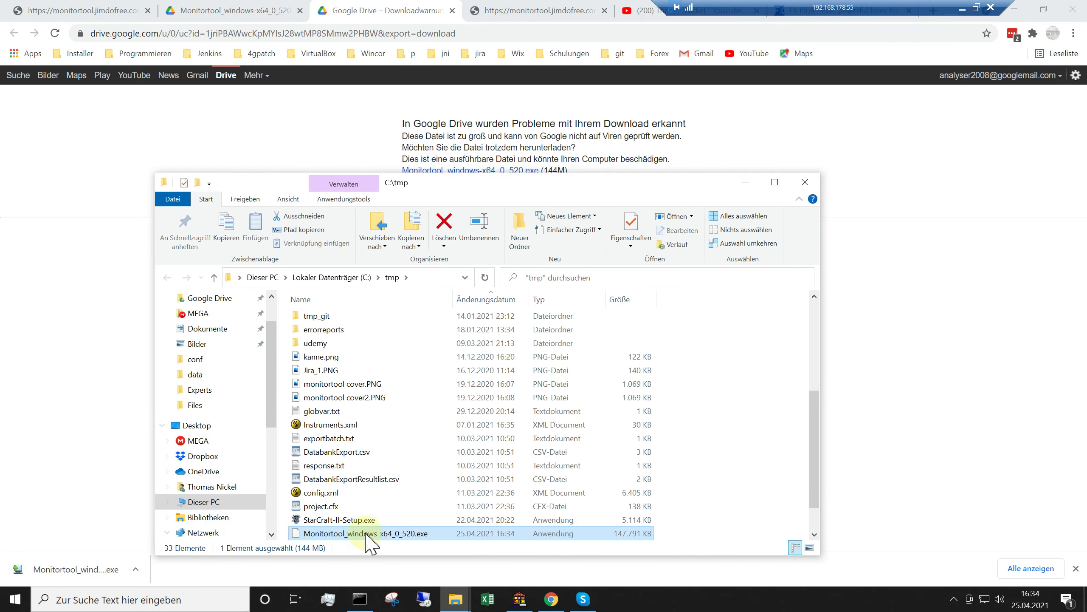
{"action": "double_click", "coordinate": [366, 533]}
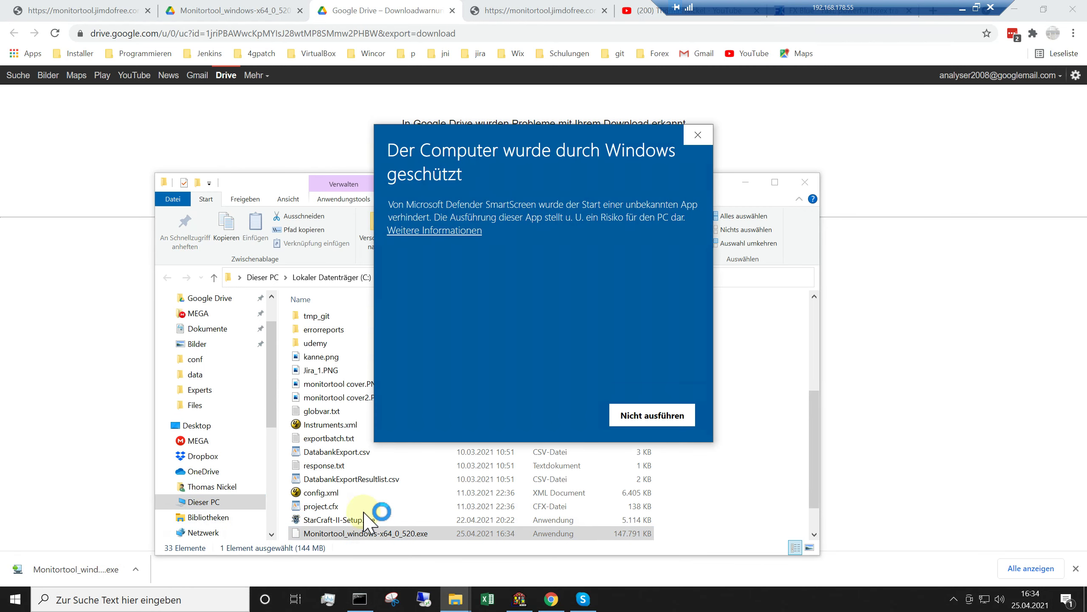
{"action": "left_click", "coordinate": [441, 232]}
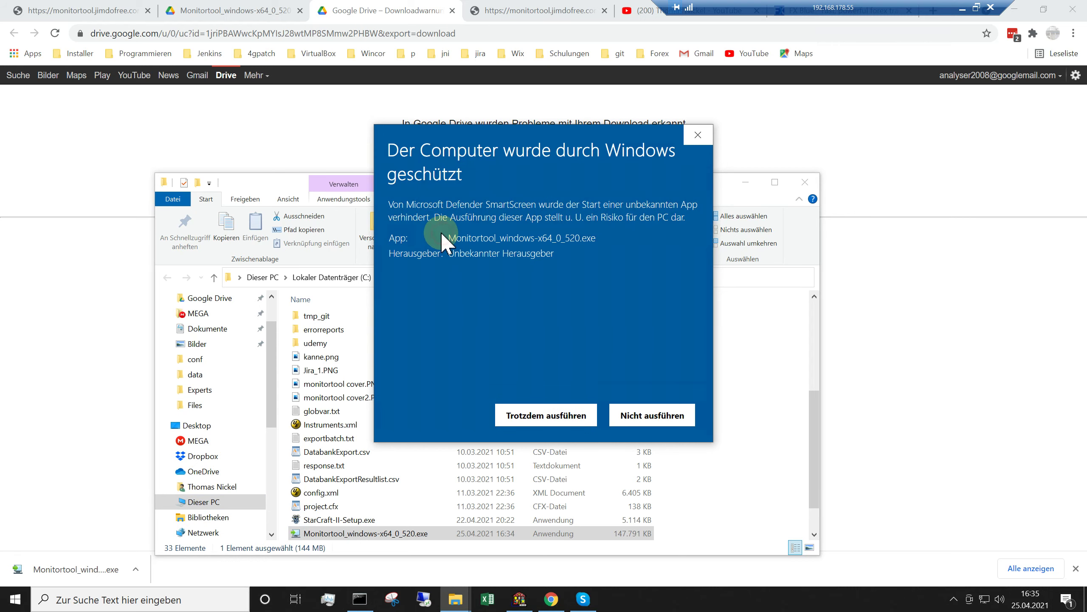
{"action": "left_click", "coordinate": [528, 415]}
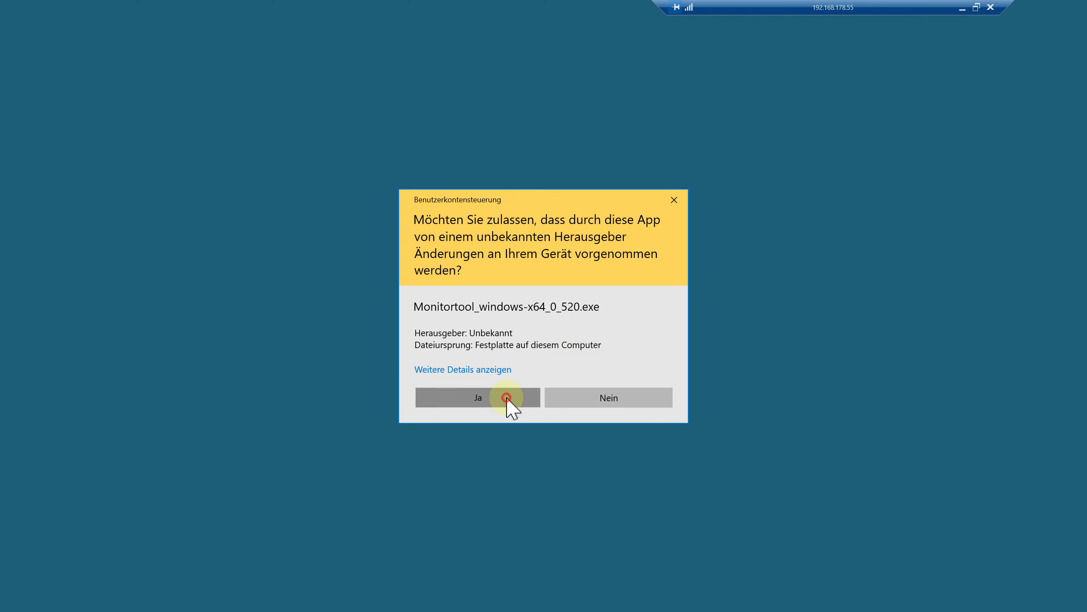
Install Monitortool 0.520 fresh into c:\forex\monitortool without a desktop icon, then minimize Chrome
{"action": "left_click", "coordinate": [509, 406]}
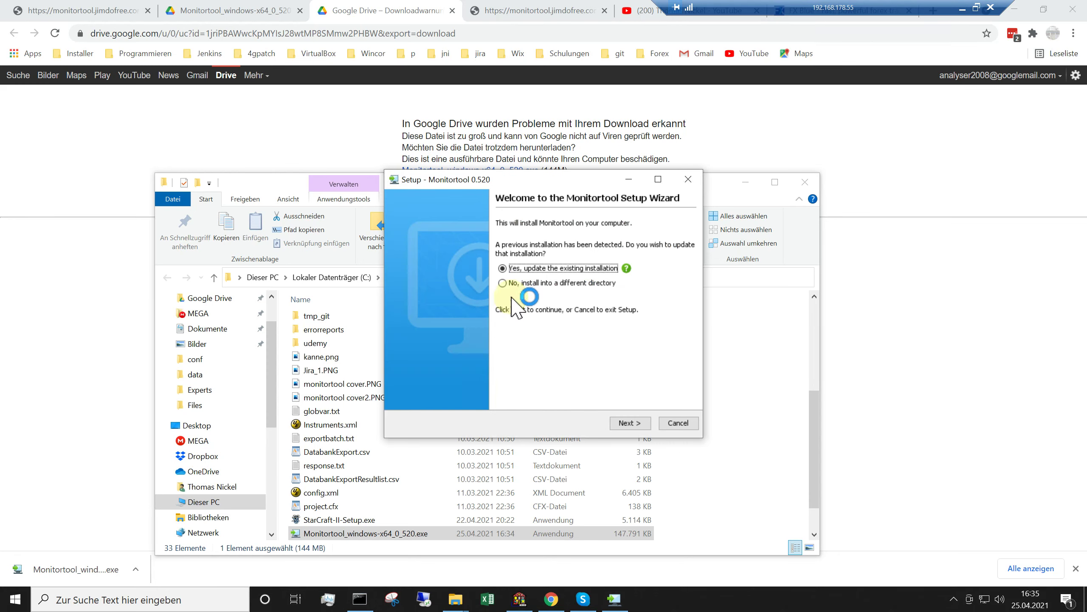
{"action": "left_click", "coordinate": [514, 283]}
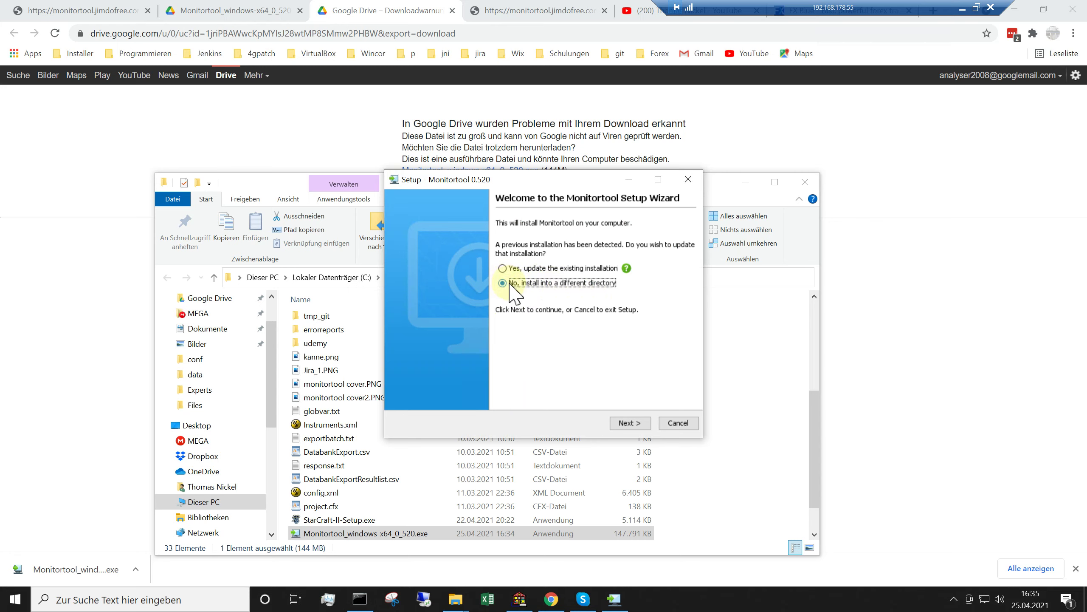
{"action": "left_click", "coordinate": [629, 422]}
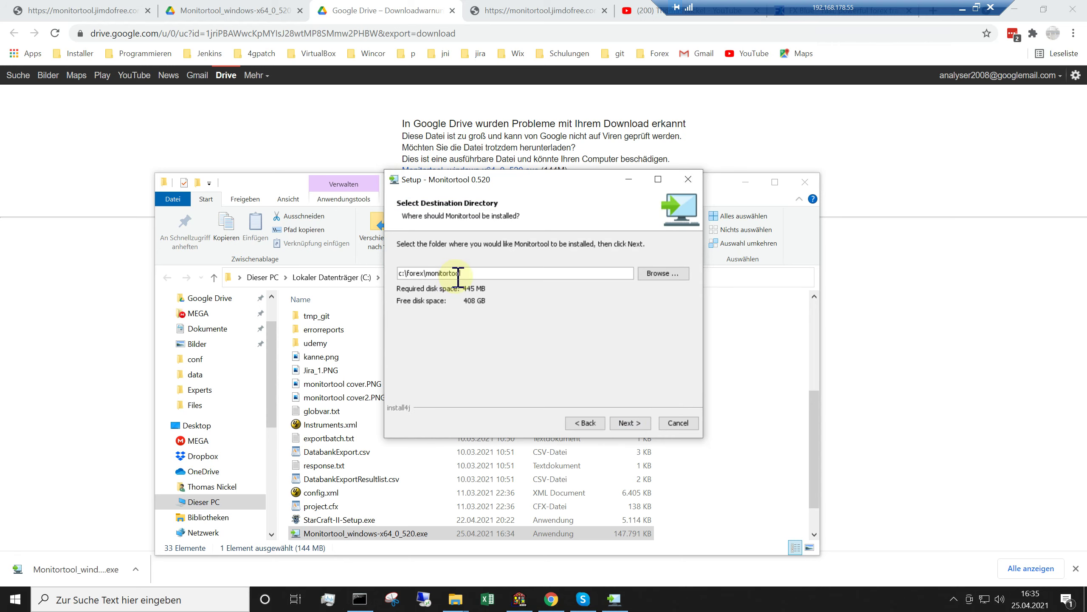
{"action": "left_click", "coordinate": [628, 429]}
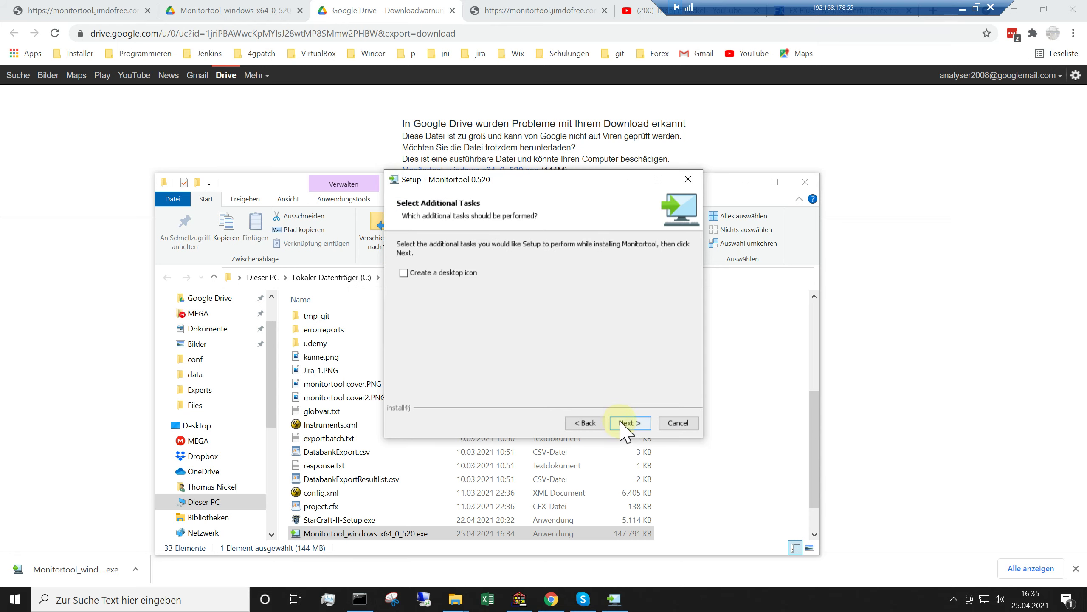
{"action": "left_click", "coordinate": [622, 423]}
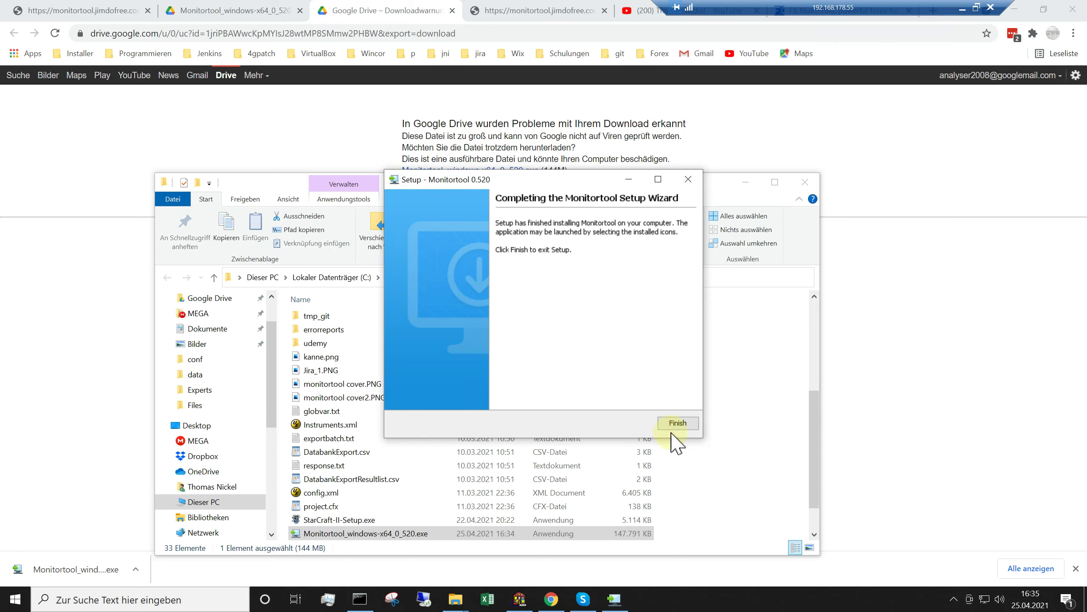
{"action": "left_click", "coordinate": [678, 424]}
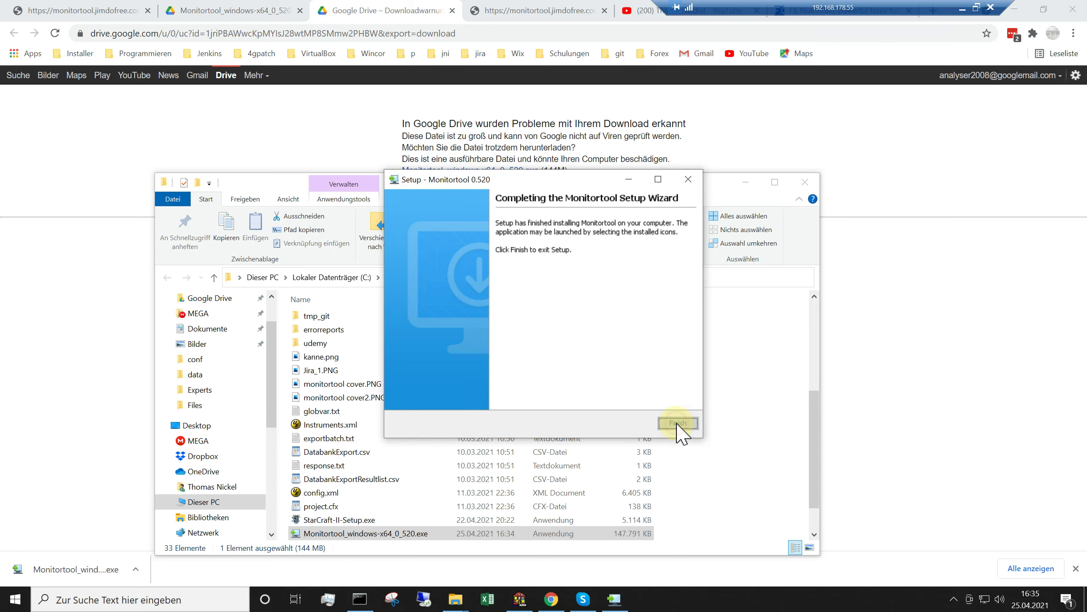
{"action": "left_click", "coordinate": [1015, 9]}
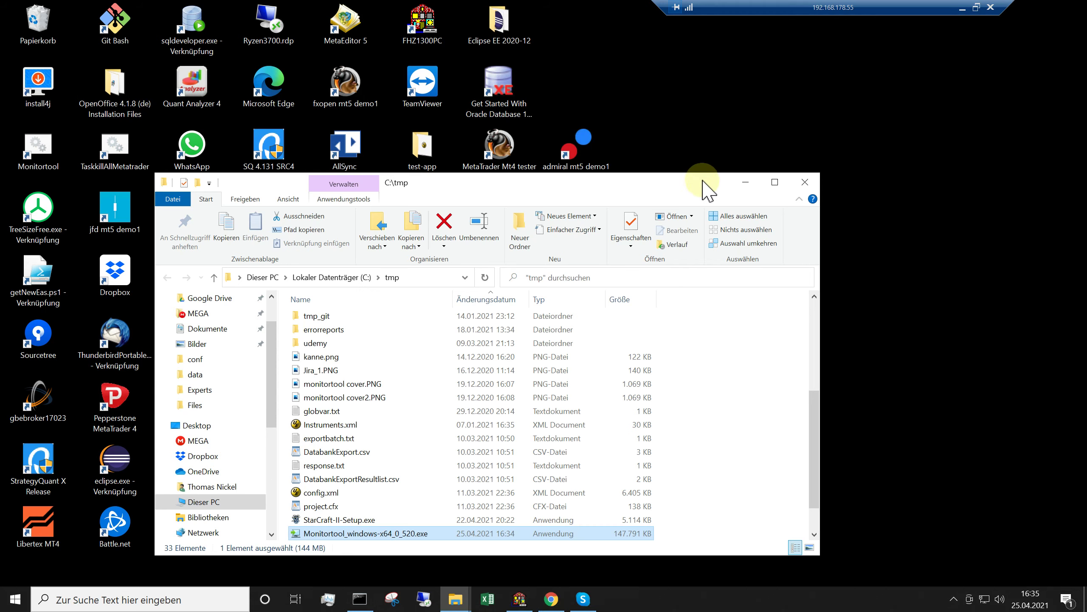
Launch Monitortool Productionsystems from the desktop and dismiss the Historyexporter update notice
{"action": "left_click", "coordinate": [746, 182]}
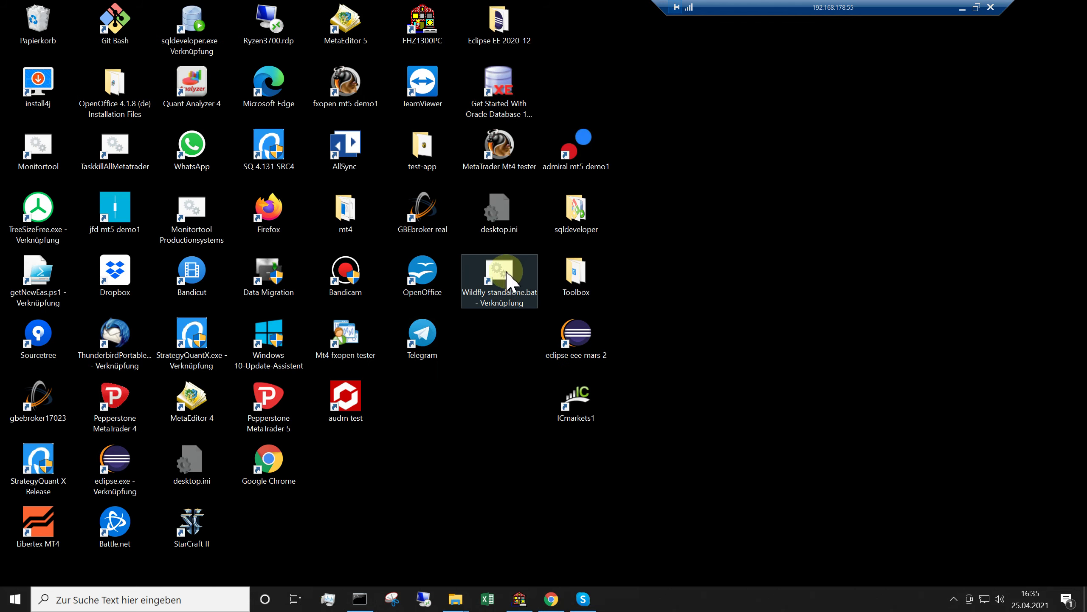
{"action": "double_click", "coordinate": [192, 203]}
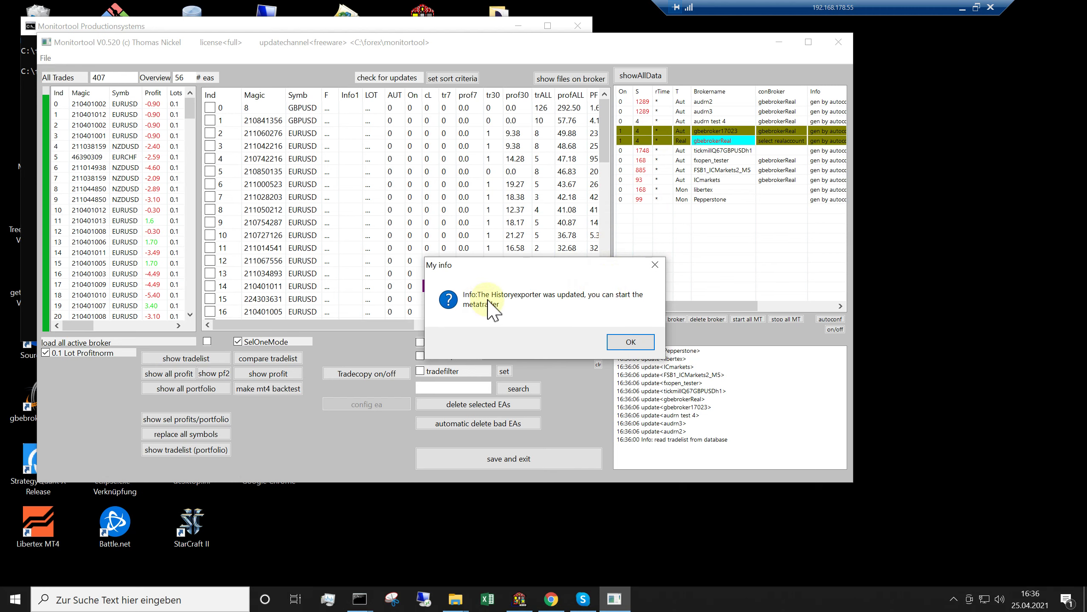
{"action": "left_click", "coordinate": [616, 341]}
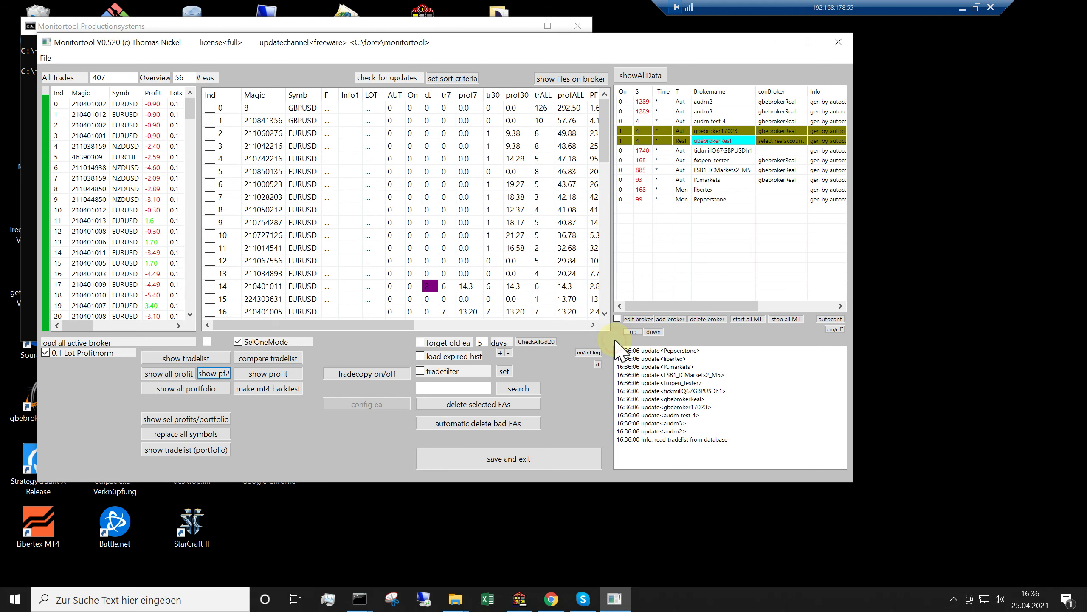
Open File > Config and review trade-table size 200, pongtime 180 and the myfxbook account field
{"action": "left_click", "coordinate": [45, 59]}
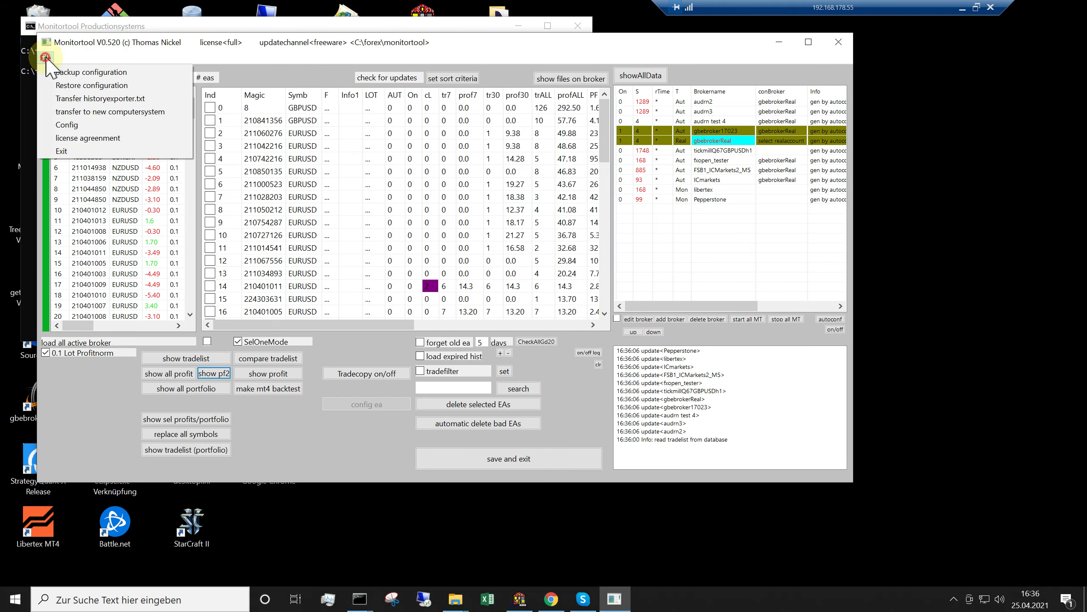
{"action": "left_click", "coordinate": [66, 125]}
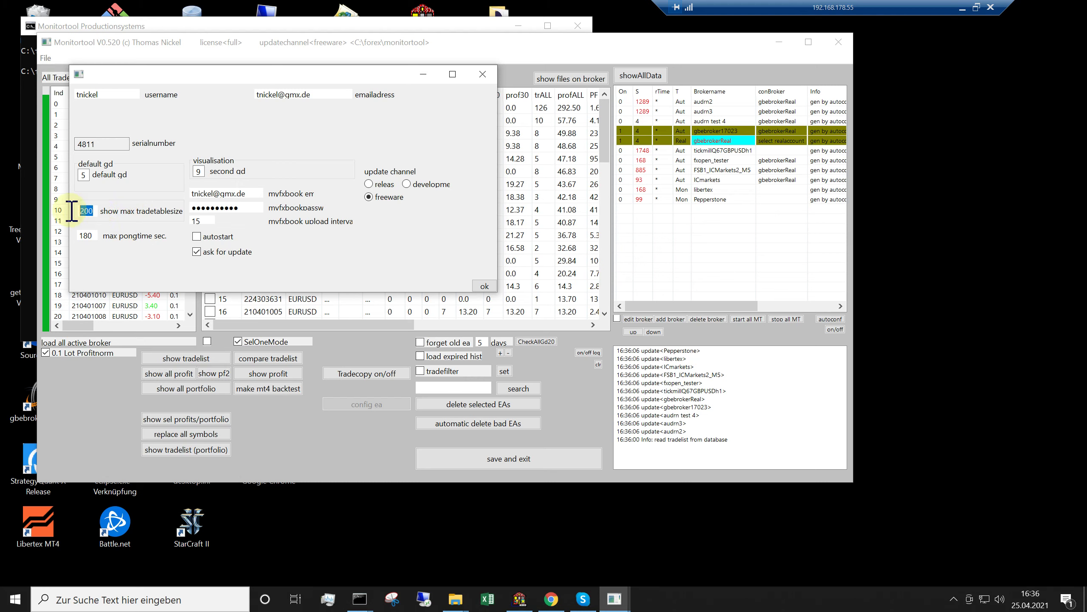
{"action": "double_click", "coordinate": [86, 211]}
{"action": "double_click", "coordinate": [84, 235]}
{"action": "mouse_move", "coordinate": [194, 194]}
{"action": "left_mouse_down"}
{"action": "mouse_move", "coordinate": [254, 195]}
{"action": "mouse_move", "coordinate": [196, 209]}
{"action": "left_mouse_up"}
Close the Config dialog and load the audrn test 4 broker, showing its 11 EAs and 417 trades
{"action": "left_click", "coordinate": [484, 286]}
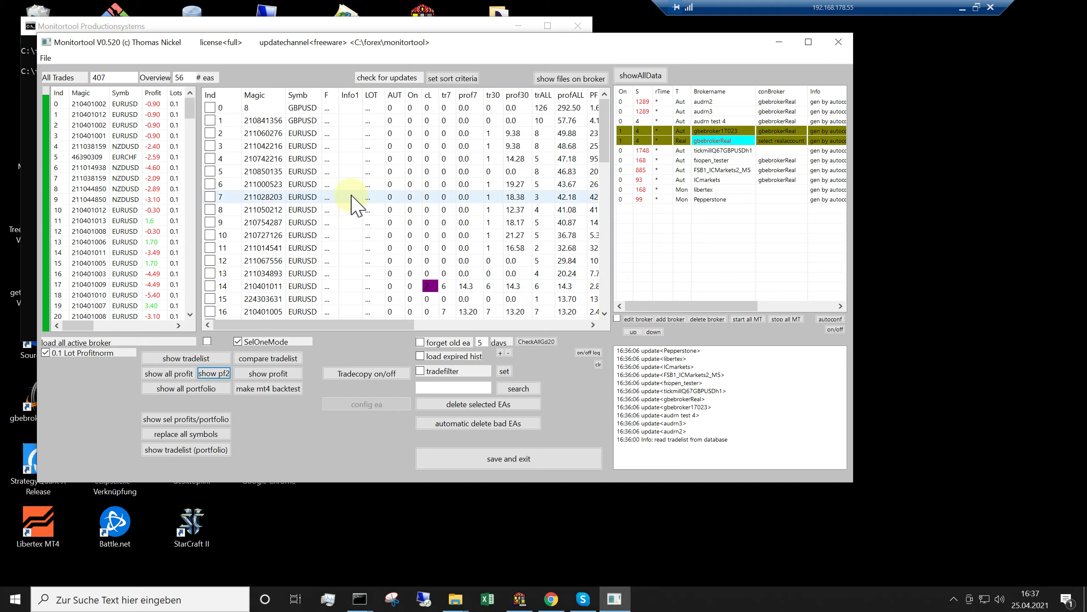
{"action": "left_click", "coordinate": [644, 139]}
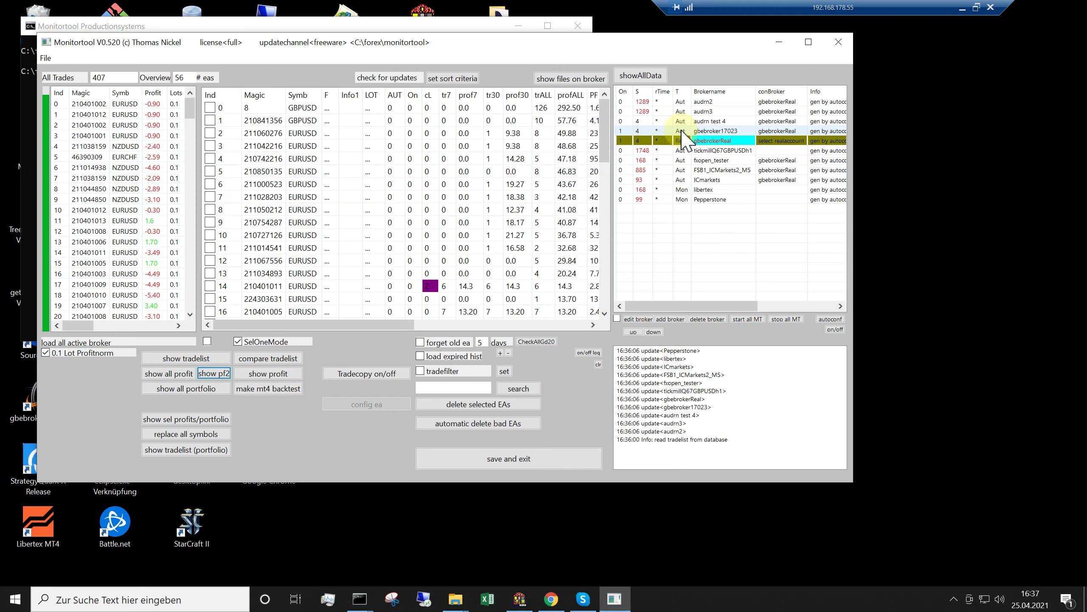
{"action": "left_click", "coordinate": [682, 131]}
{"action": "left_click", "coordinate": [676, 119]}
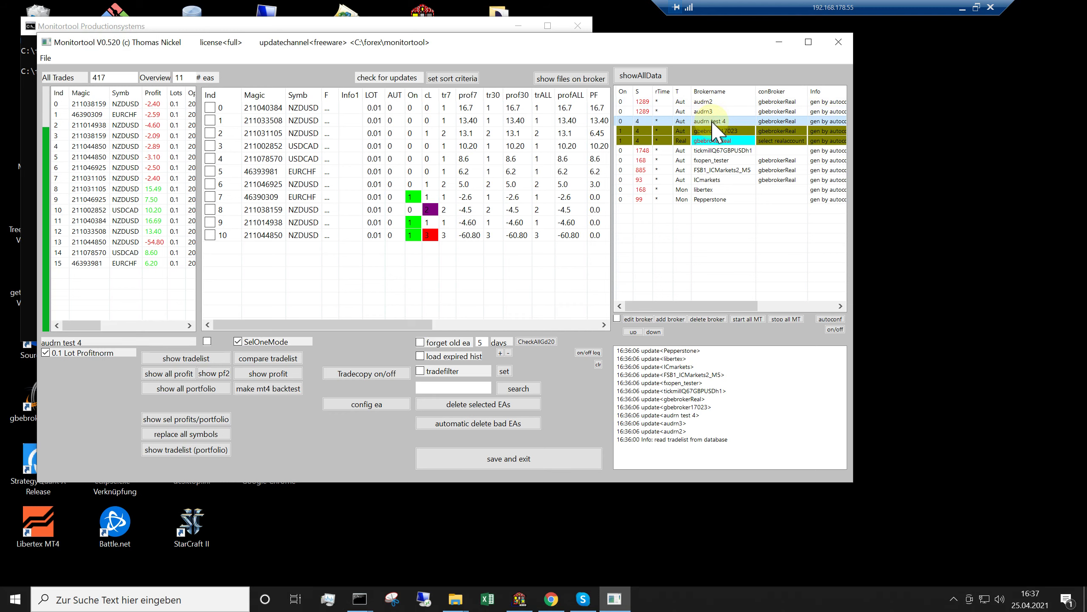
Edit the audrn test 4 broker, check the MetaTrader and EA source paths, and enable Inst MyFxbookEa
{"action": "left_click", "coordinate": [638, 319]}
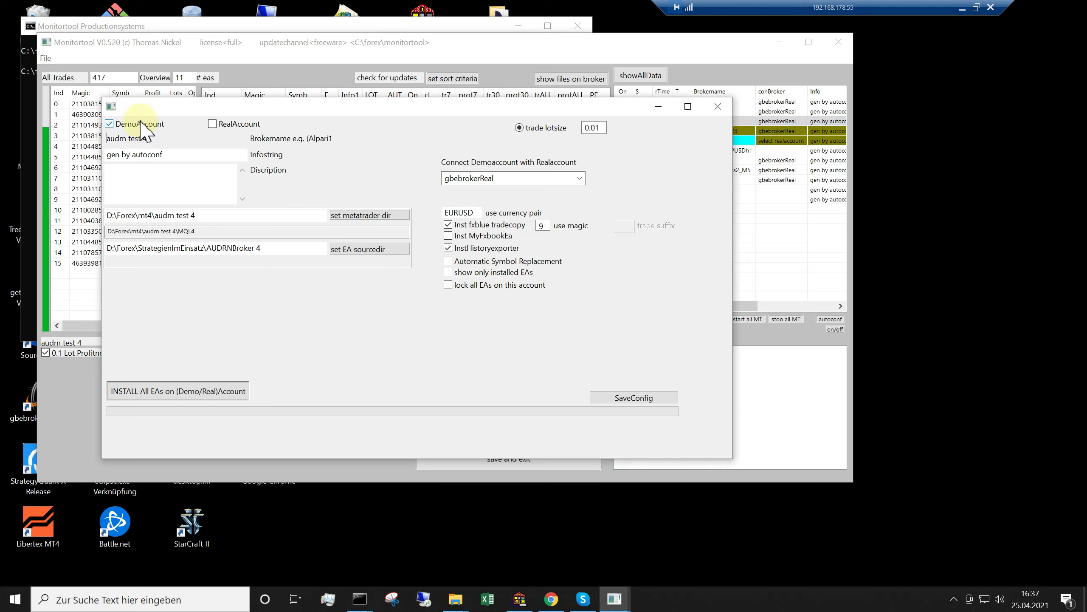
{"action": "left_click", "coordinate": [213, 216]}
{"action": "left_click_drag", "start_coordinate": [216, 217], "coordinate": [113, 214]}
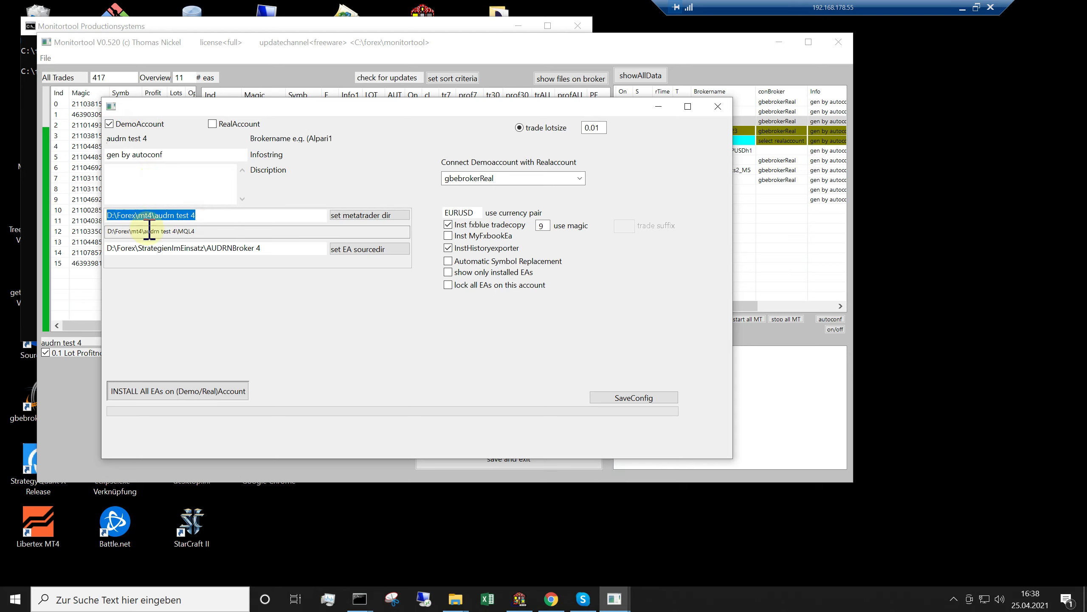
{"action": "left_click_drag", "start_coordinate": [279, 249], "coordinate": [110, 253]}
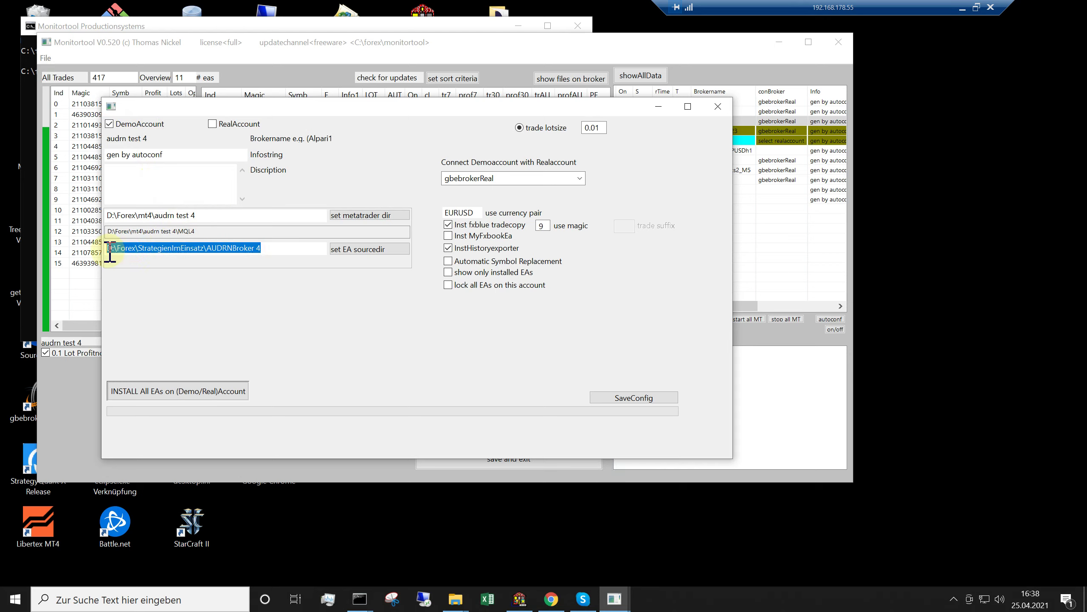
{"action": "left_click", "coordinate": [281, 248]}
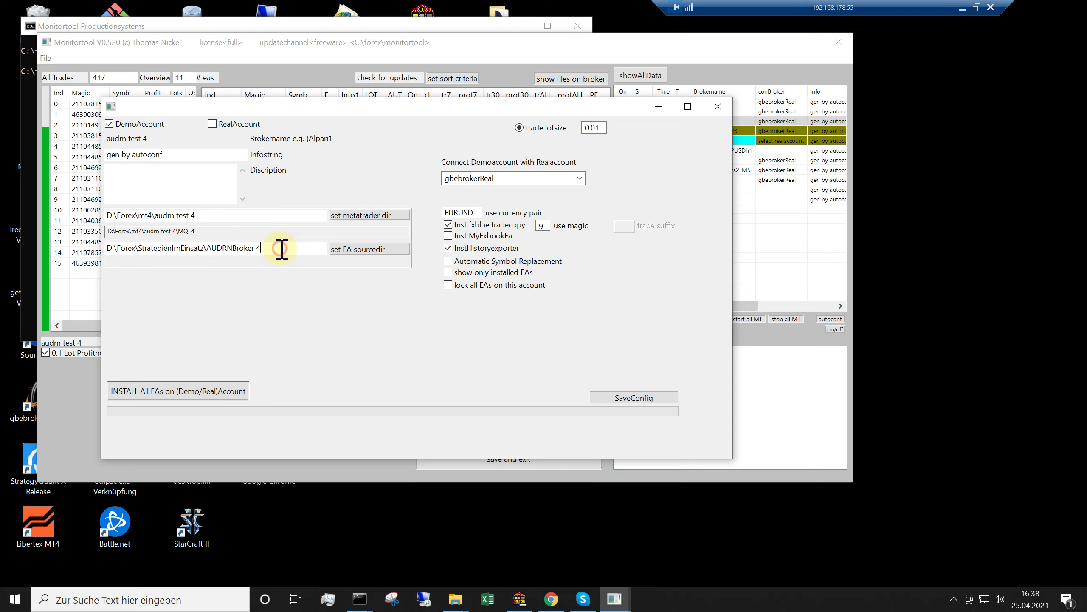
{"action": "left_click", "coordinate": [448, 236]}
{"action": "left_click", "coordinate": [449, 225]}
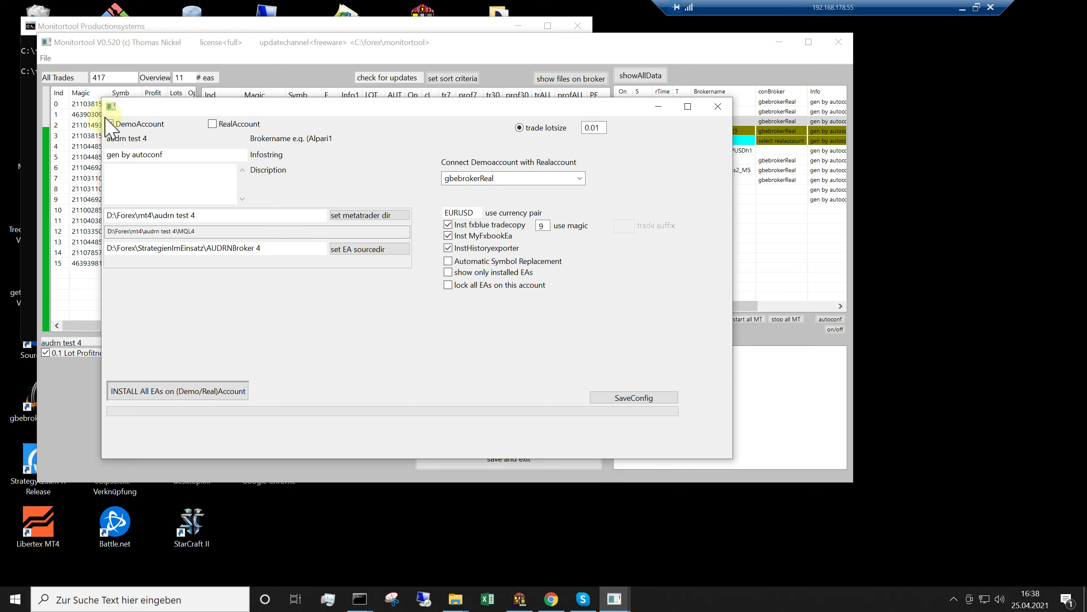
{"action": "left_click_drag", "start_coordinate": [153, 107], "coordinate": [146, 124]}
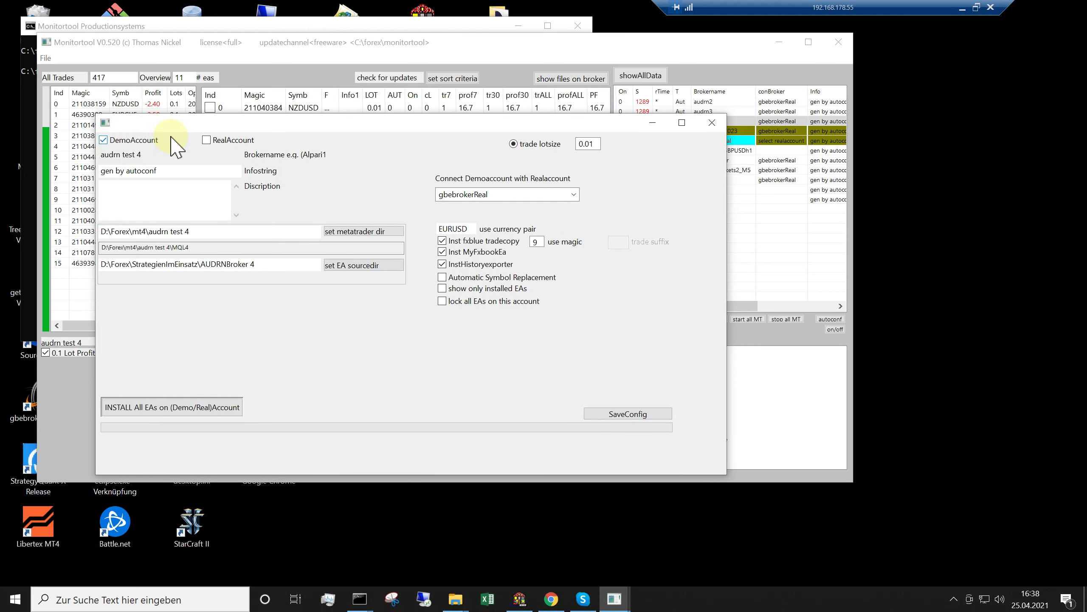
{"action": "left_click", "coordinate": [574, 195]}
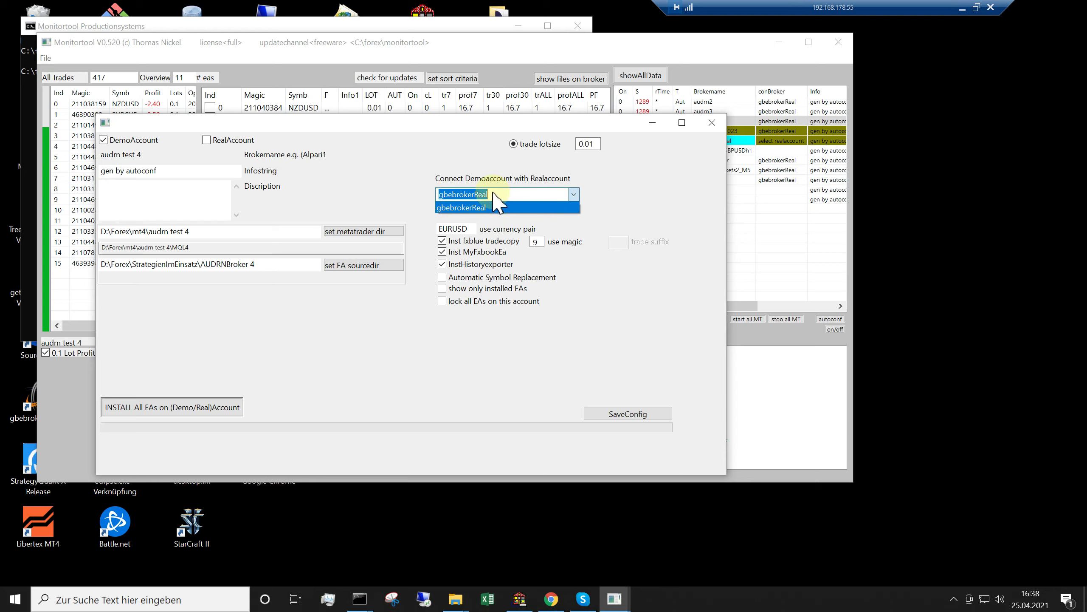
{"action": "left_click", "coordinate": [487, 210]}
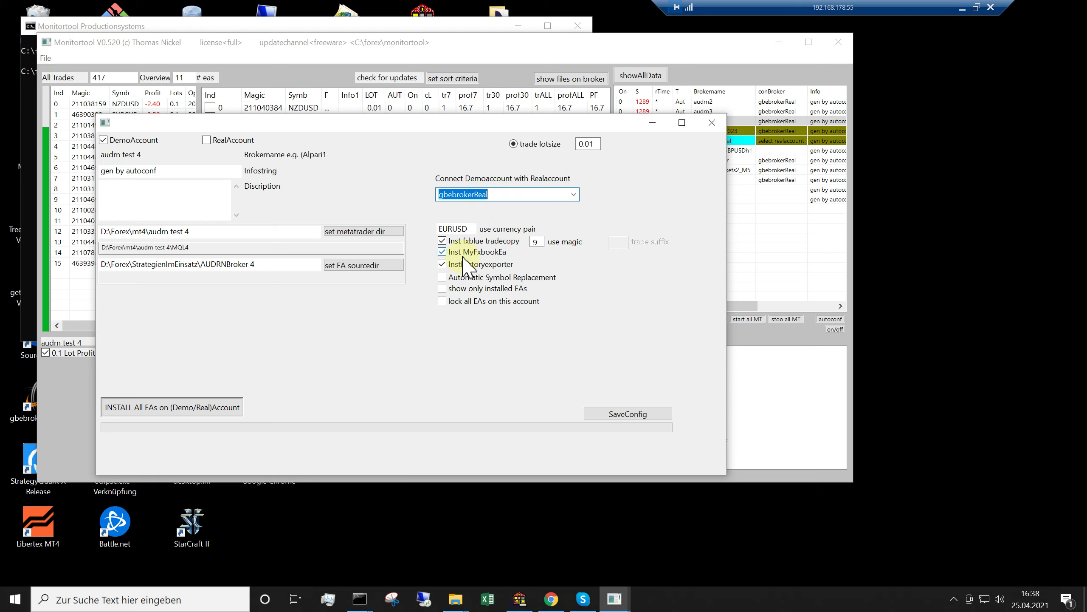
{"action": "double_click", "coordinate": [536, 242]}
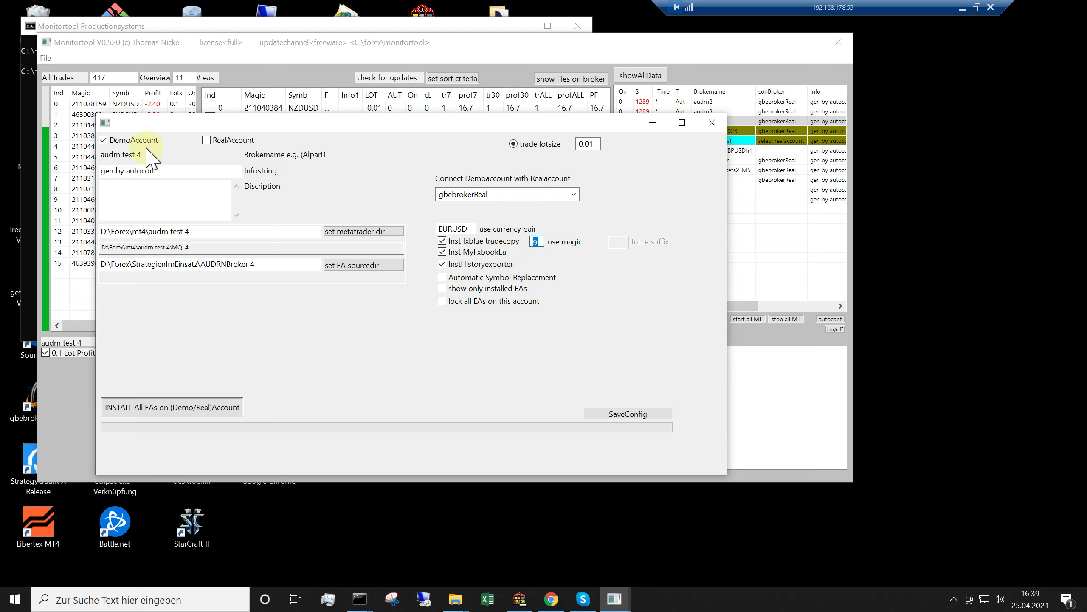
{"action": "left_click", "coordinate": [541, 242]}
{"action": "double_click", "coordinate": [592, 146]}
{"action": "left_click", "coordinate": [445, 302]}
{"action": "left_click", "coordinate": [442, 301]}
Install all EAs on the audrn test 4 demo account and acknowledge the ready message
{"action": "mouse_move", "coordinate": [443, 306]}
{"action": "left_click", "coordinate": [129, 408]}
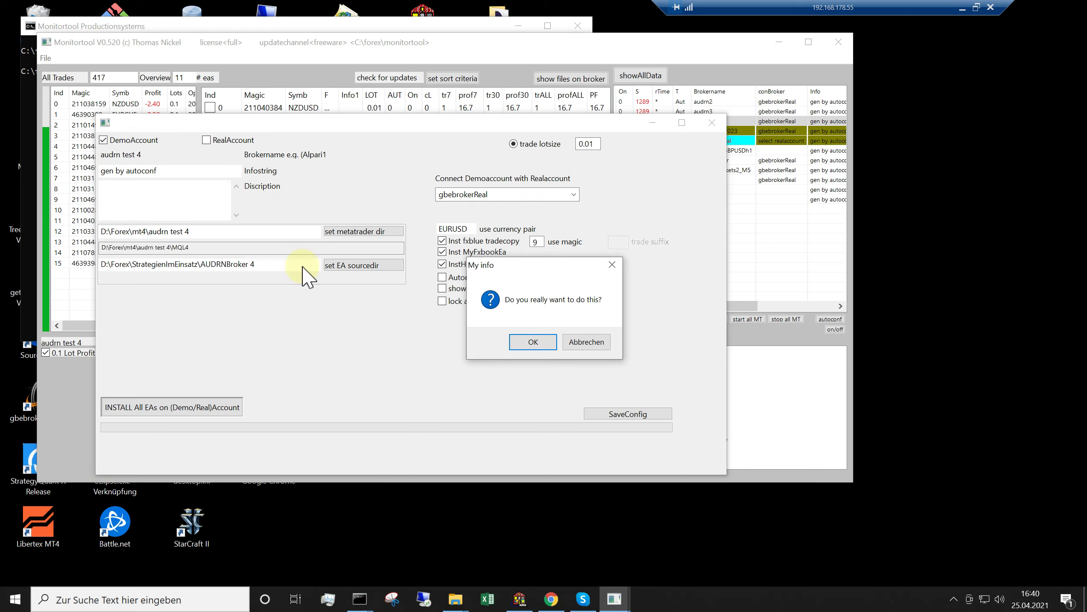
{"action": "left_click", "coordinate": [532, 342]}
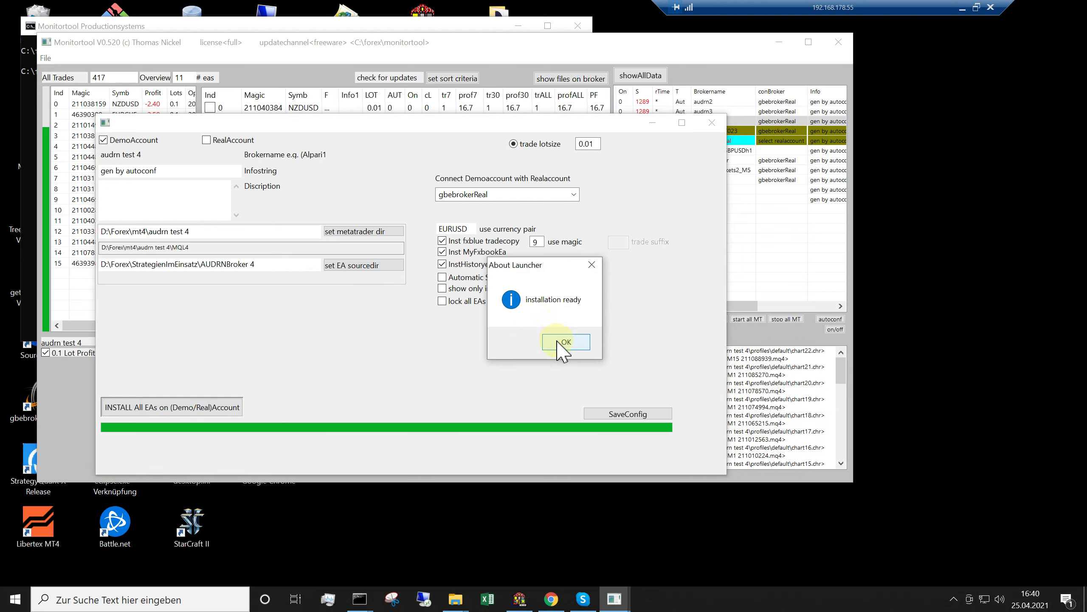
{"action": "left_click", "coordinate": [562, 342]}
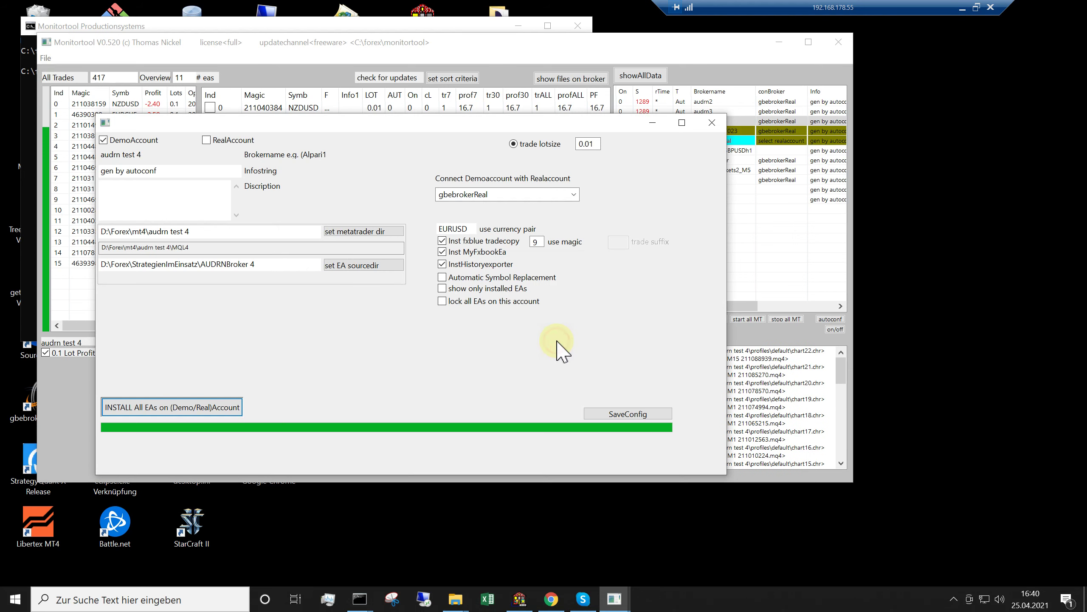
Save the demo account's configuration and select the gbebrokerReal broker to load its trades and EAs
{"action": "left_click", "coordinate": [599, 414]}
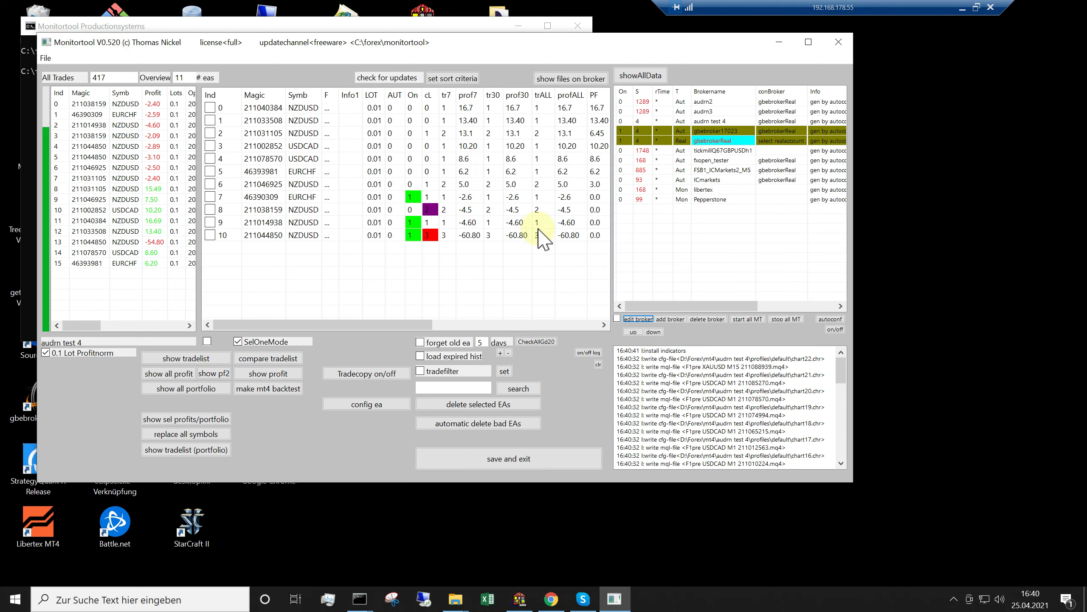
{"action": "left_click", "coordinate": [704, 140]}
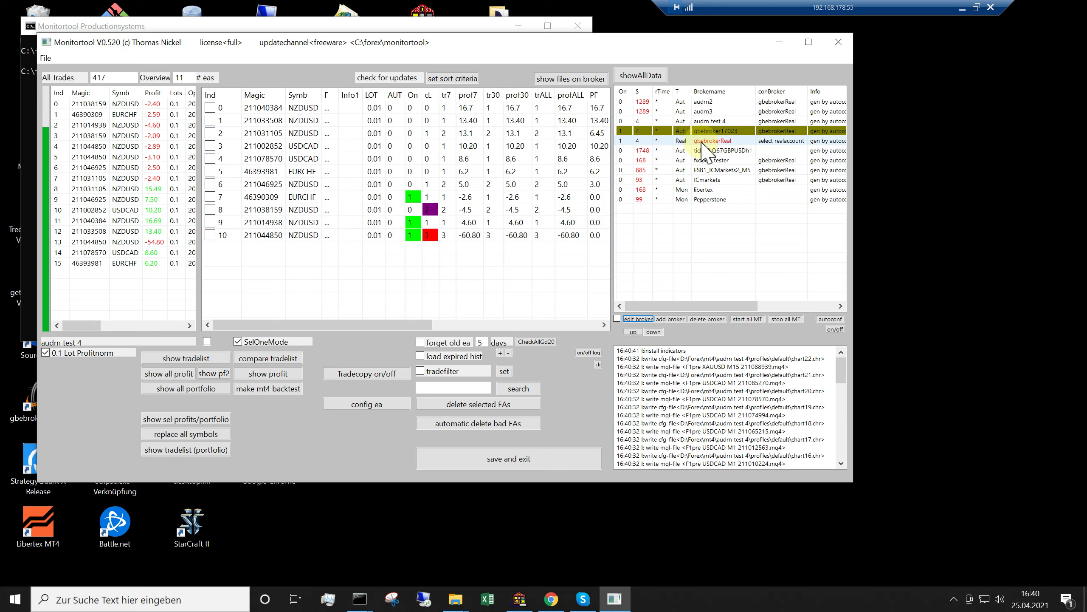
{"action": "left_click", "coordinate": [701, 144]}
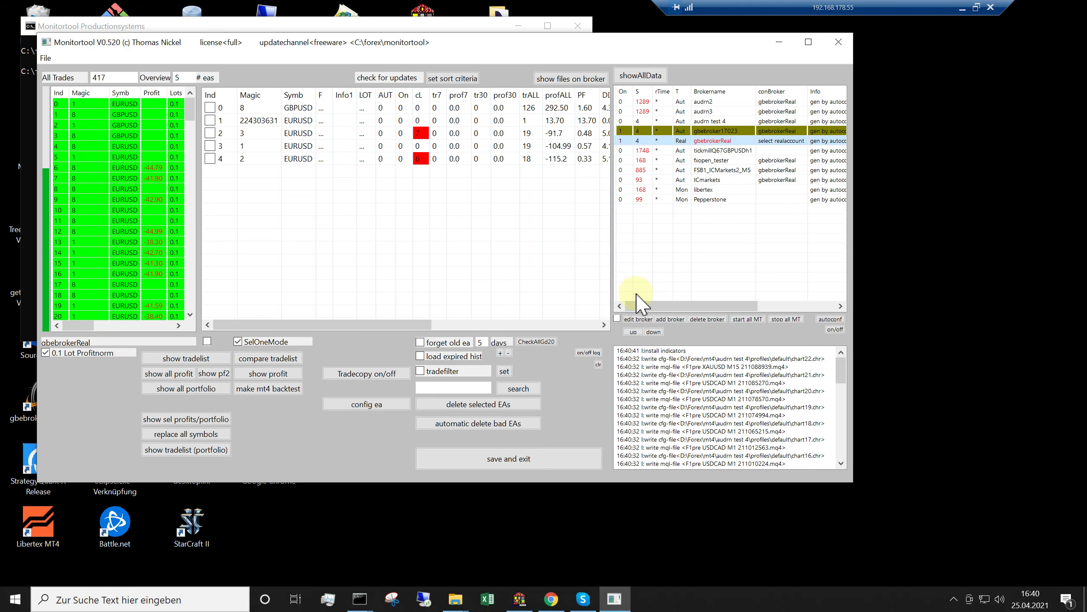
Open the gbebrokerReal settings, showing directory D:\Forex\mt4\gbebrokerReal and lotsize 0.01
{"action": "left_click", "coordinate": [630, 319]}
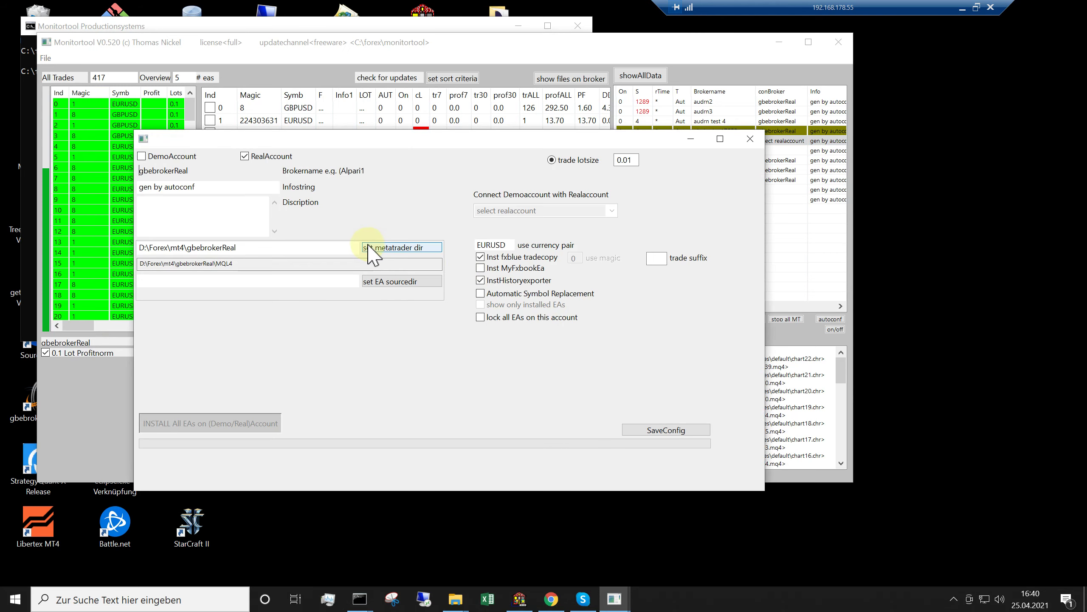
{"action": "left_click", "coordinate": [750, 138]}
{"action": "left_click", "coordinate": [702, 141]}
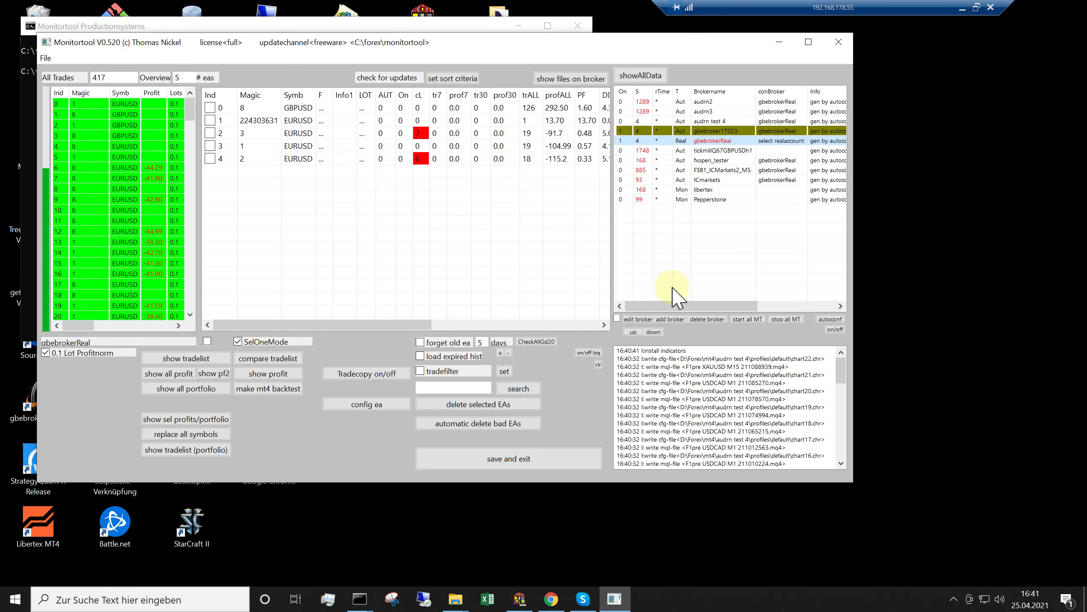
{"action": "left_click", "coordinate": [640, 319]}
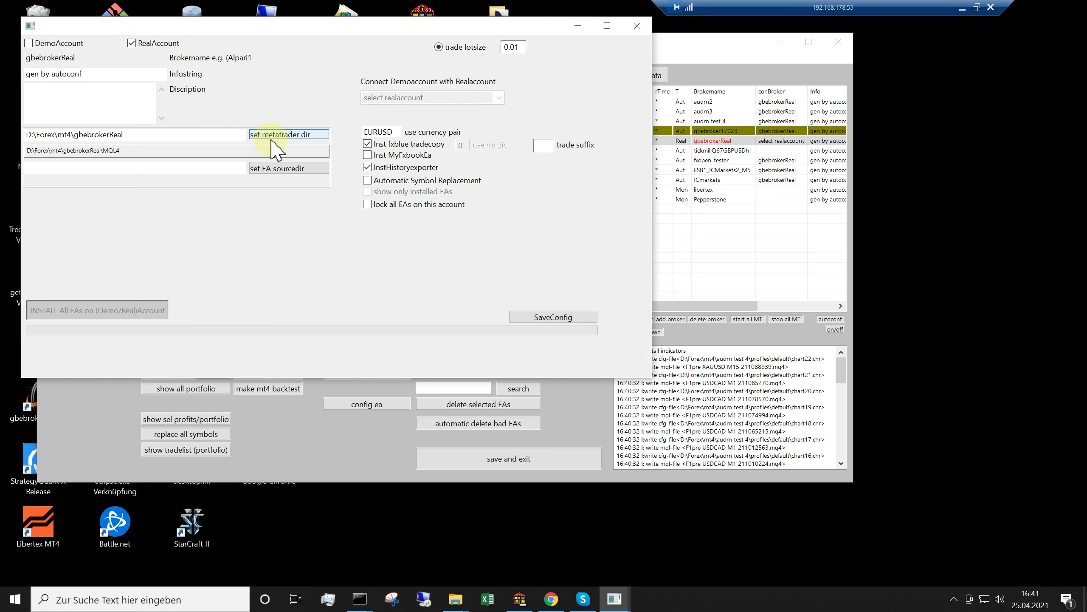
Check the D:\Forex\mt4 MetaTrader directory path and enable installing the MyFxbook EA
{"action": "left_click", "coordinate": [146, 134]}
{"action": "left_click_drag", "start_coordinate": [147, 134], "coordinate": [28, 134]}
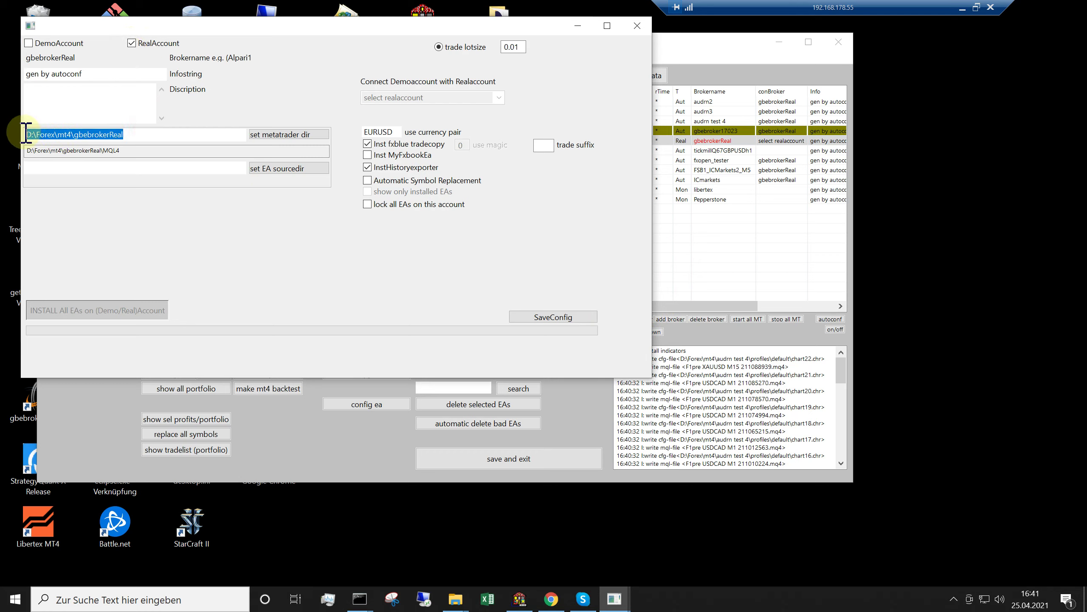
{"action": "left_click", "coordinate": [158, 135]}
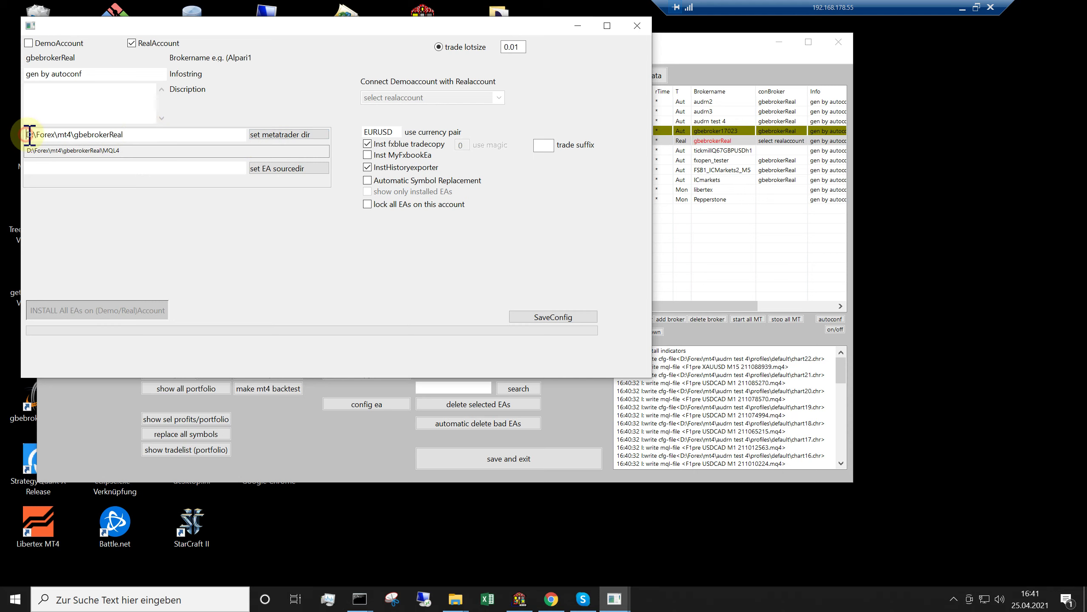
{"action": "left_click_drag", "start_coordinate": [29, 135], "coordinate": [136, 148]}
{"action": "left_click", "coordinate": [150, 133]}
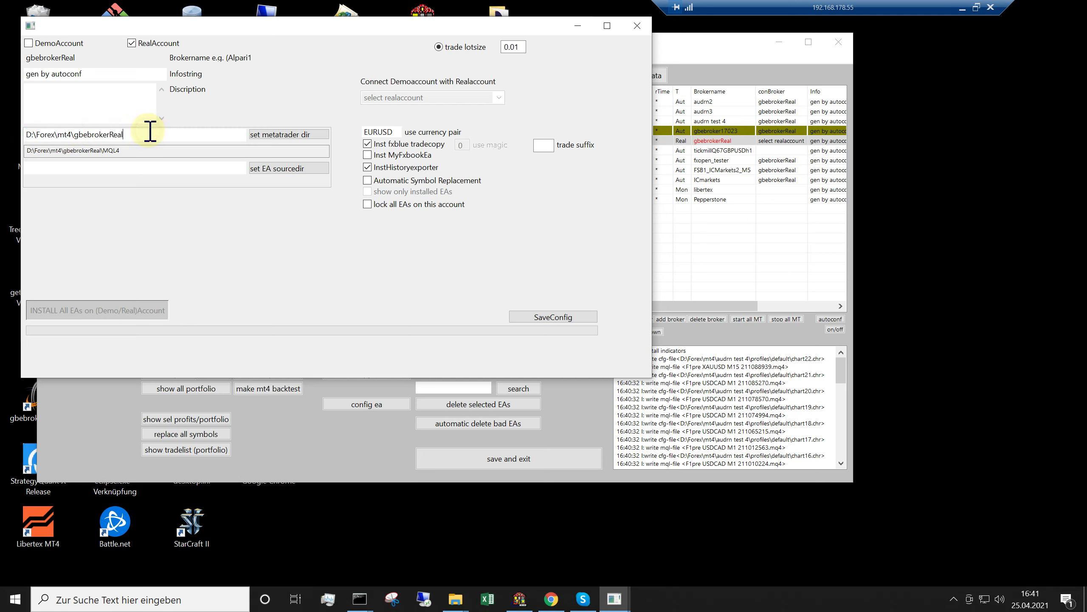
{"action": "mouse_move", "coordinate": [140, 149]}
{"action": "left_click", "coordinate": [367, 155]}
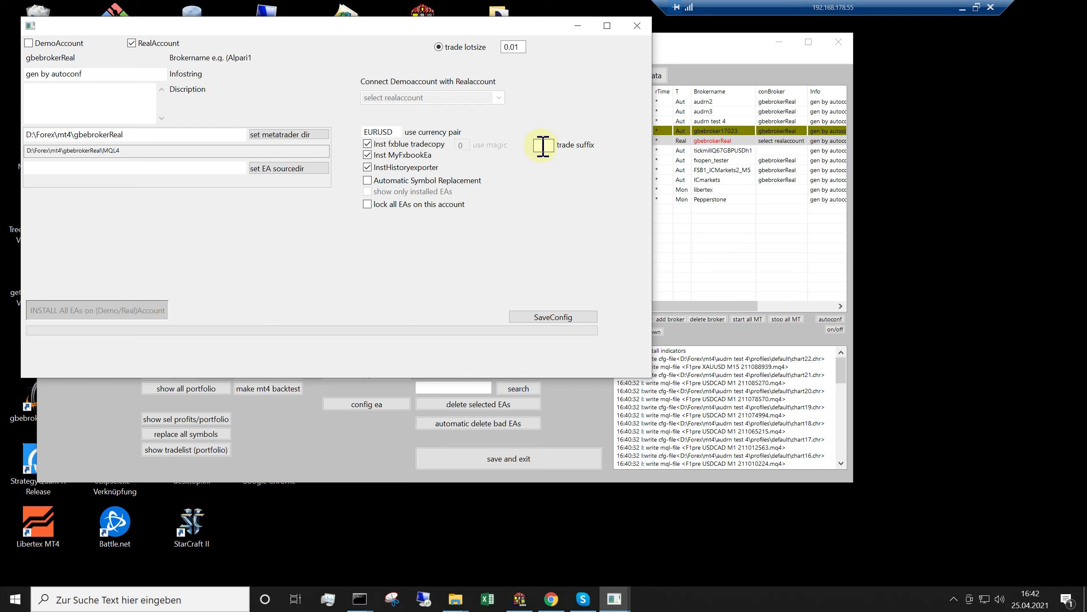
Enter trade suffix .r and save the gbebrokerReal configuration
{"action": "left_click", "coordinate": [542, 145]}
{"action": "left_click", "coordinate": [541, 145]}
{"action": "double_click", "coordinate": [540, 148]}
{"action": "left_click", "coordinate": [528, 317]}
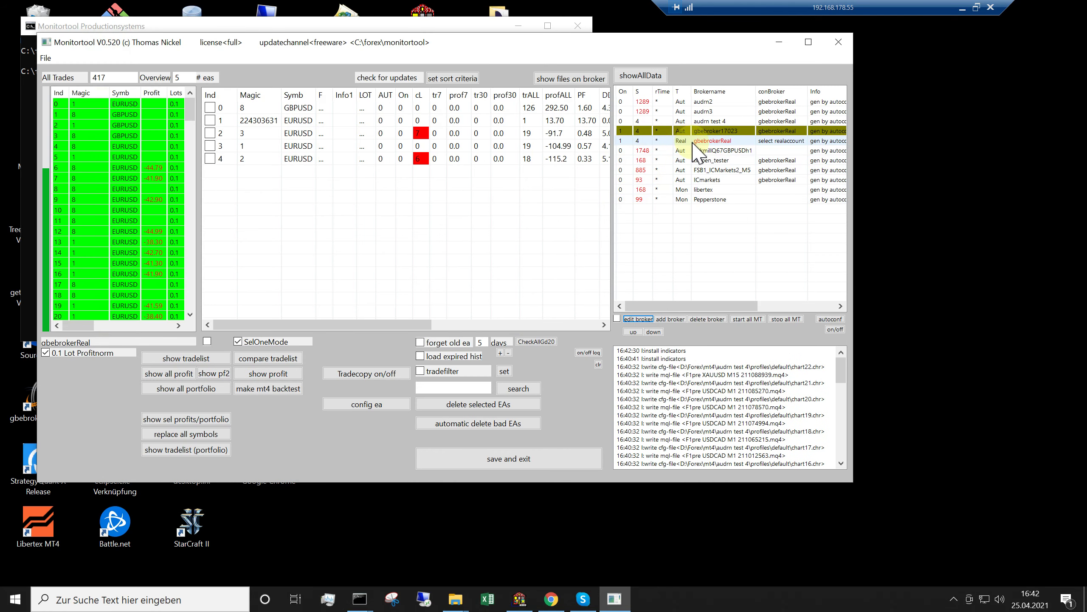
Select gbebrokerReal and start all broker MetaTrader terminals from Monitortool
{"action": "left_click", "coordinate": [698, 141]}
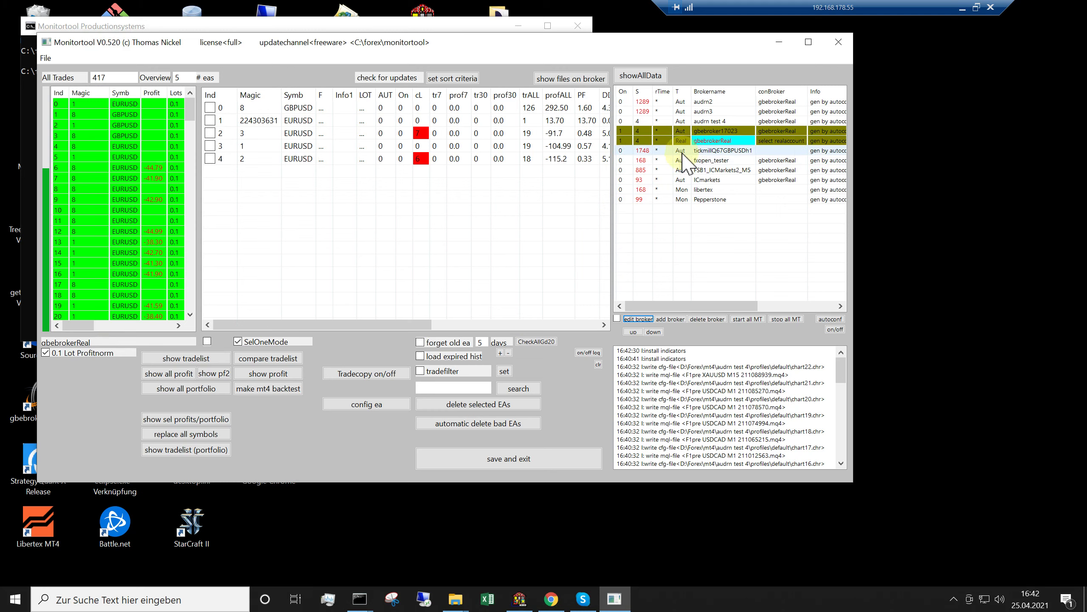
{"action": "left_click", "coordinate": [745, 319]}
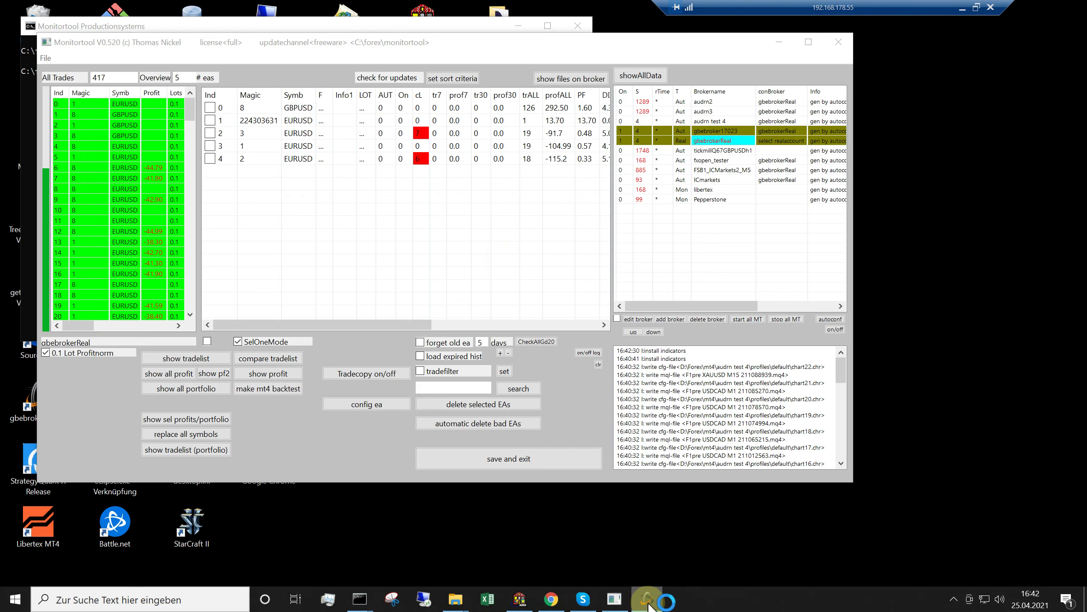
{"action": "mouse_move", "coordinate": [650, 602]}
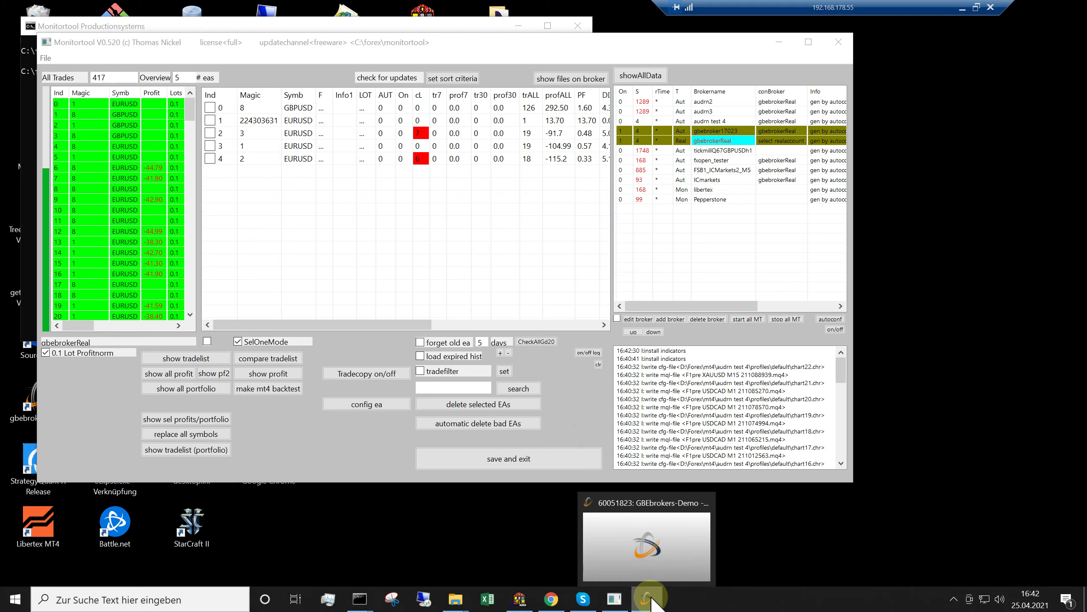
{"action": "left_click", "coordinate": [665, 306]}
{"action": "left_click_drag", "start_coordinate": [665, 306], "coordinate": [714, 307]}
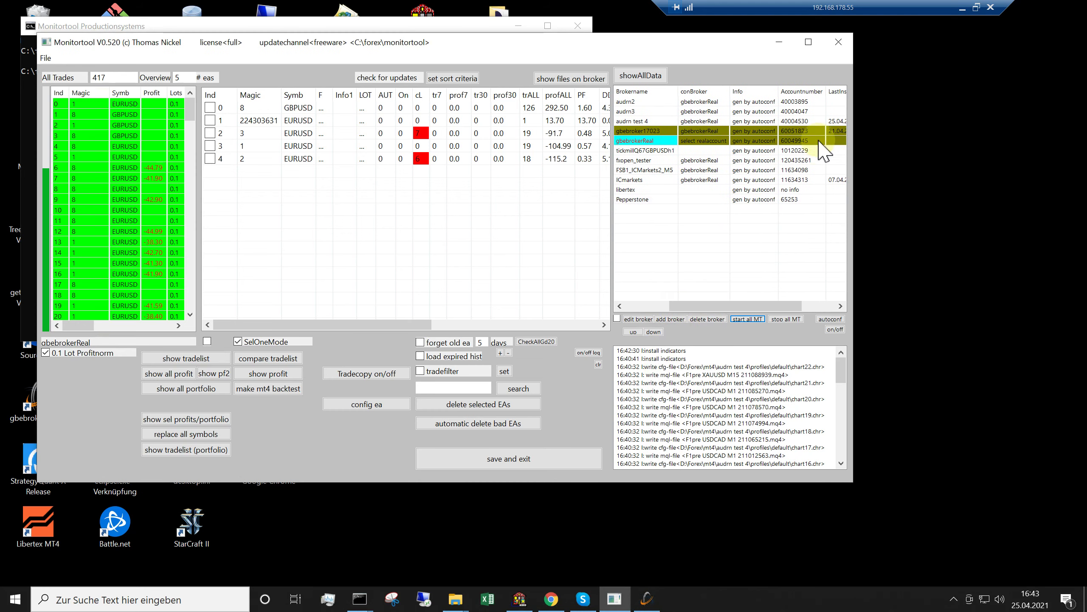
Launch the gbebrokerReal terminal and bring the GBEbrokers-Demo terminal to the front
{"action": "double_click", "coordinate": [798, 140]}
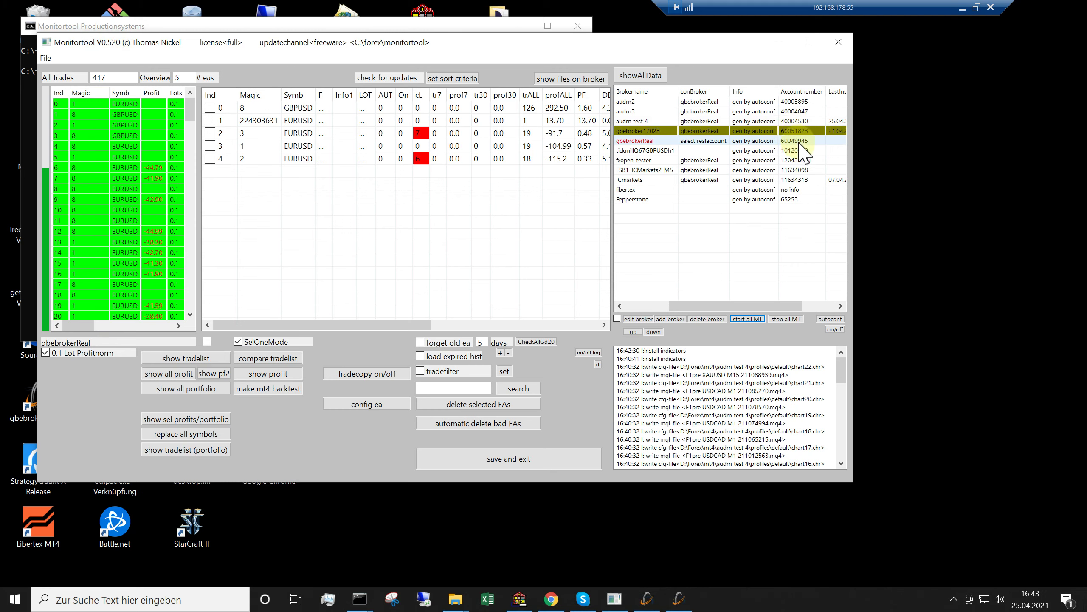
{"action": "left_click", "coordinate": [808, 142]}
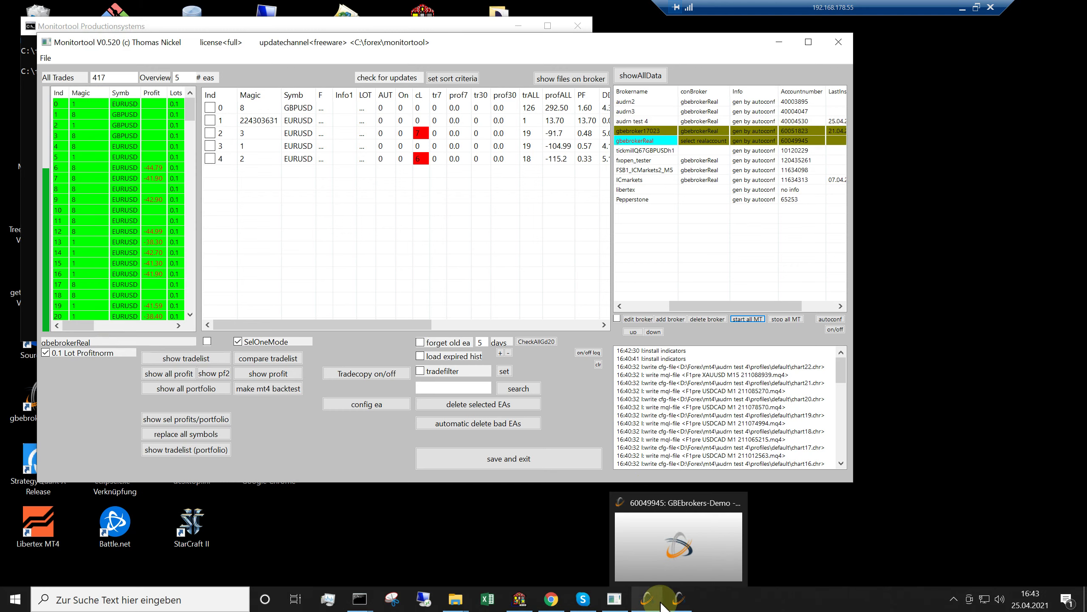
{"action": "left_click", "coordinate": [648, 600]}
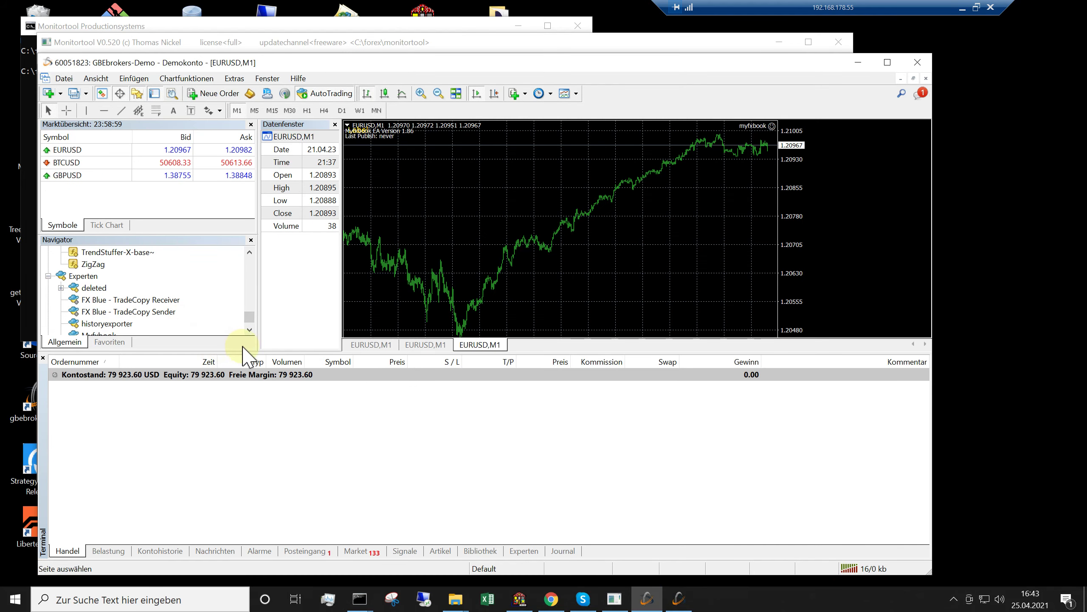
Scroll the Navigator's experts and close the GBEbrokers-Demo MetaTrader terminal
{"action": "scroll", "coordinate": [250, 324], "scroll_direction": "down", "scroll_amount": 1}
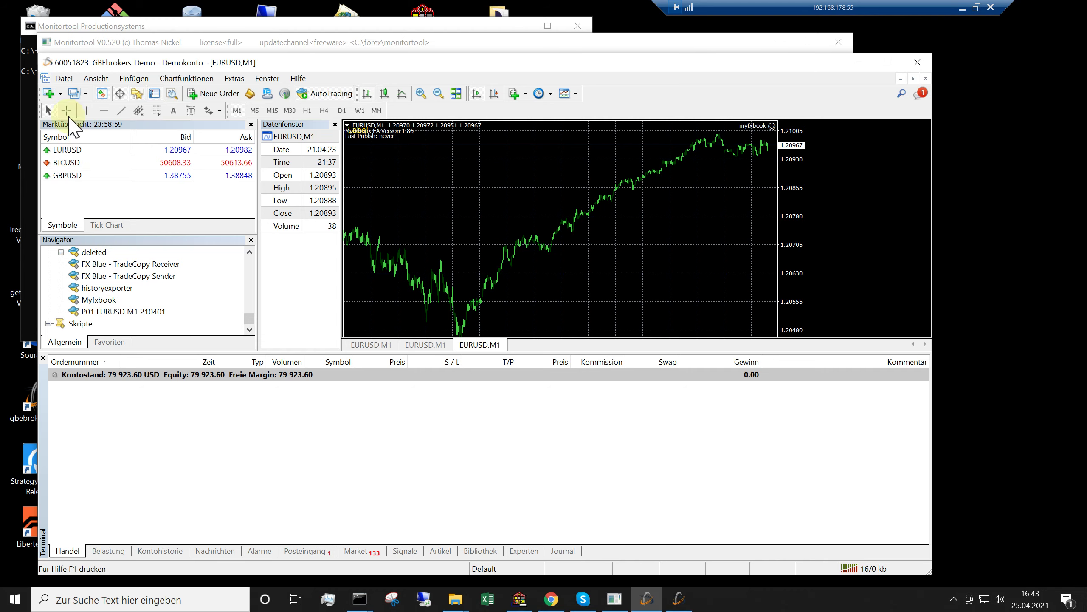
{"action": "left_click", "coordinate": [917, 63]}
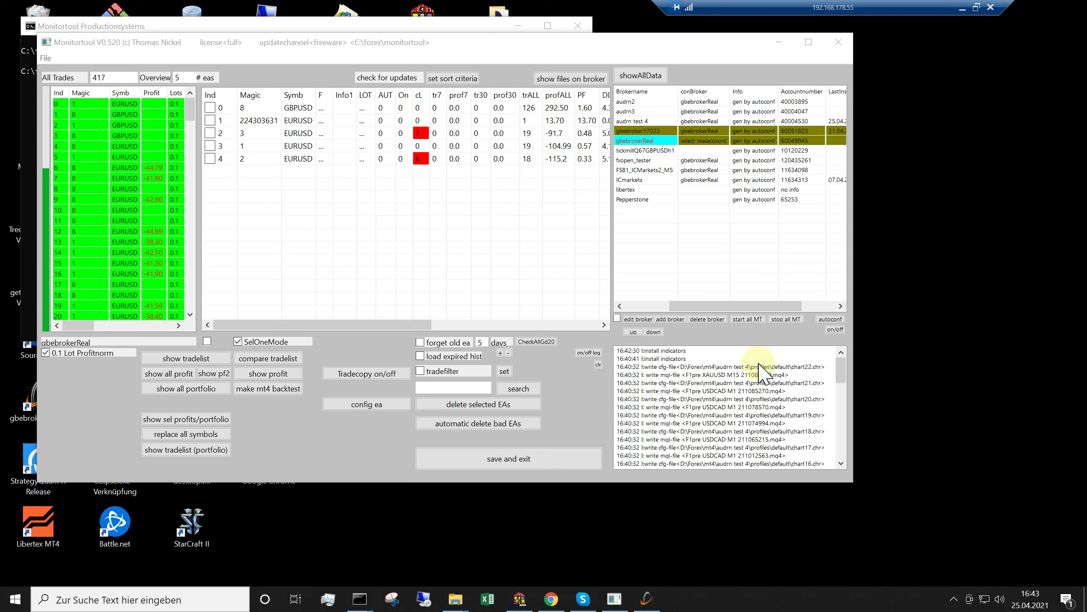
Switch the audrn test 4 broker on and the gbebroker17023 broker off
{"action": "left_click", "coordinate": [665, 305]}
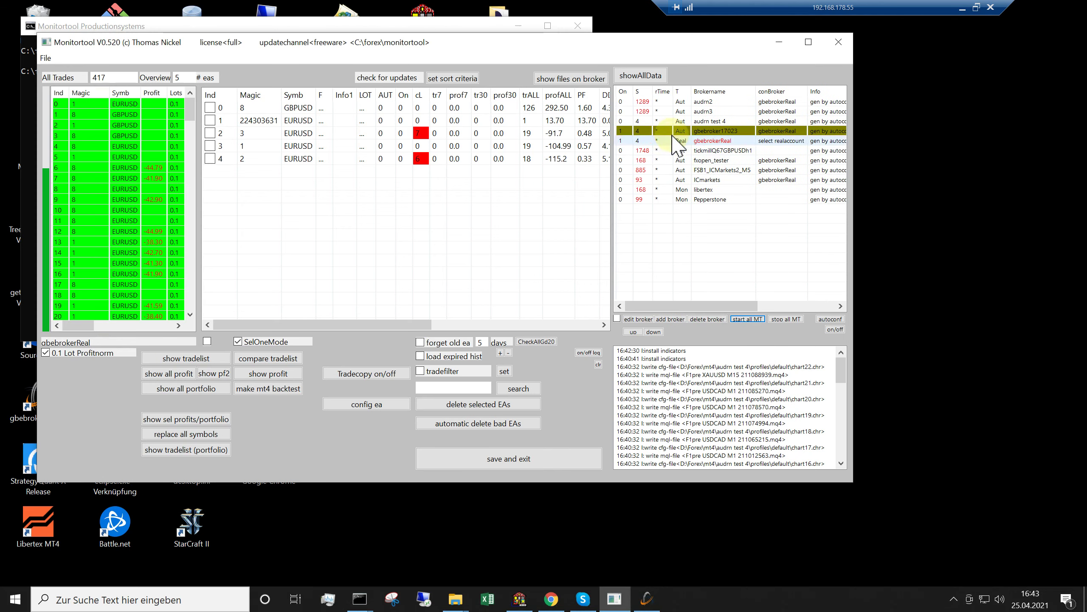
{"action": "left_click", "coordinate": [671, 121]}
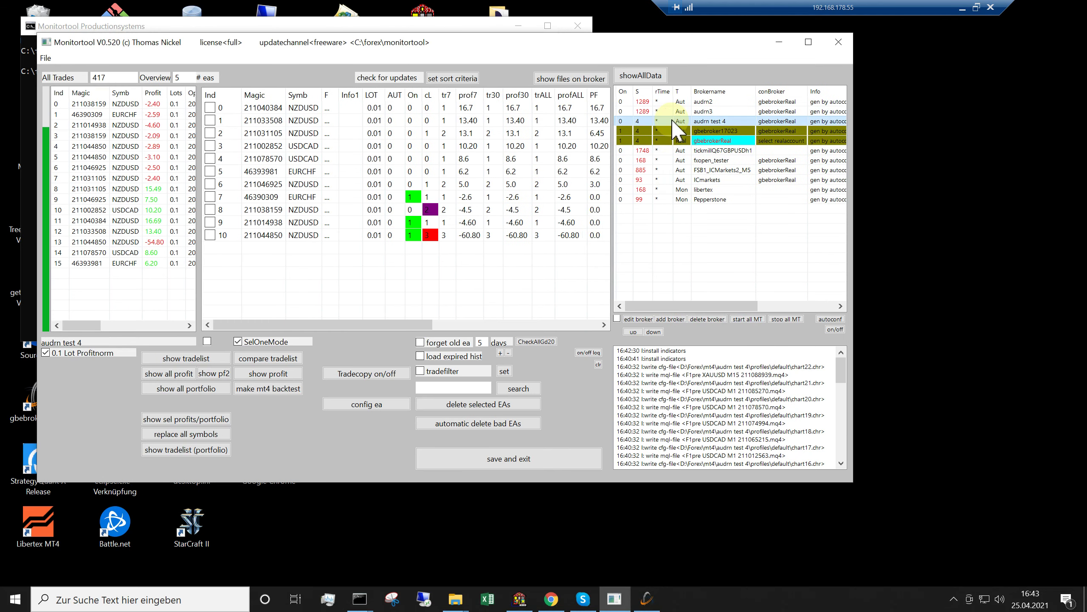
{"action": "left_click", "coordinate": [831, 329]}
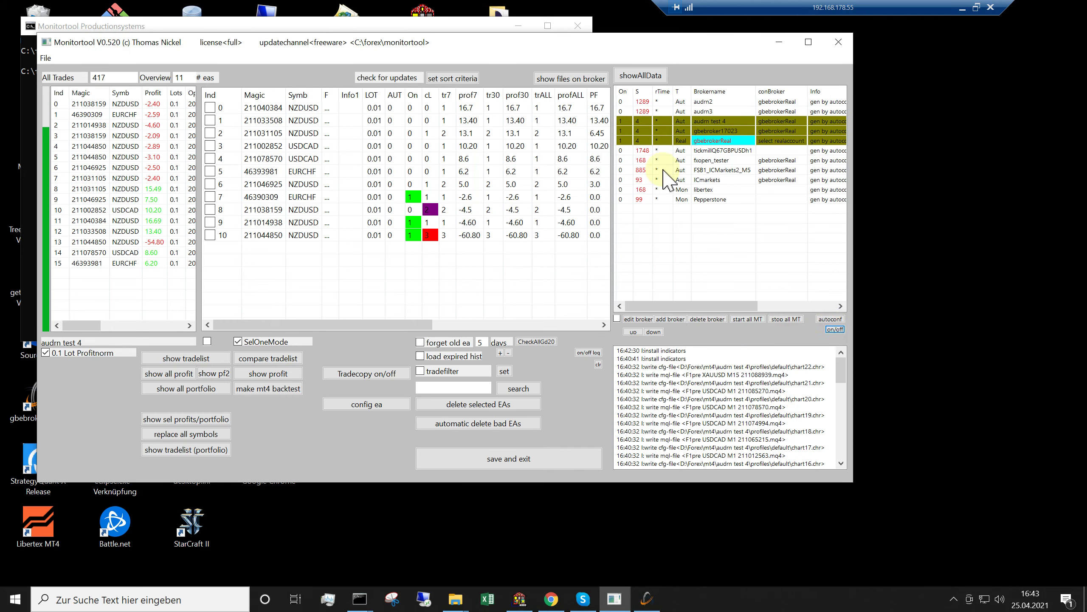
{"action": "left_click", "coordinate": [638, 148]}
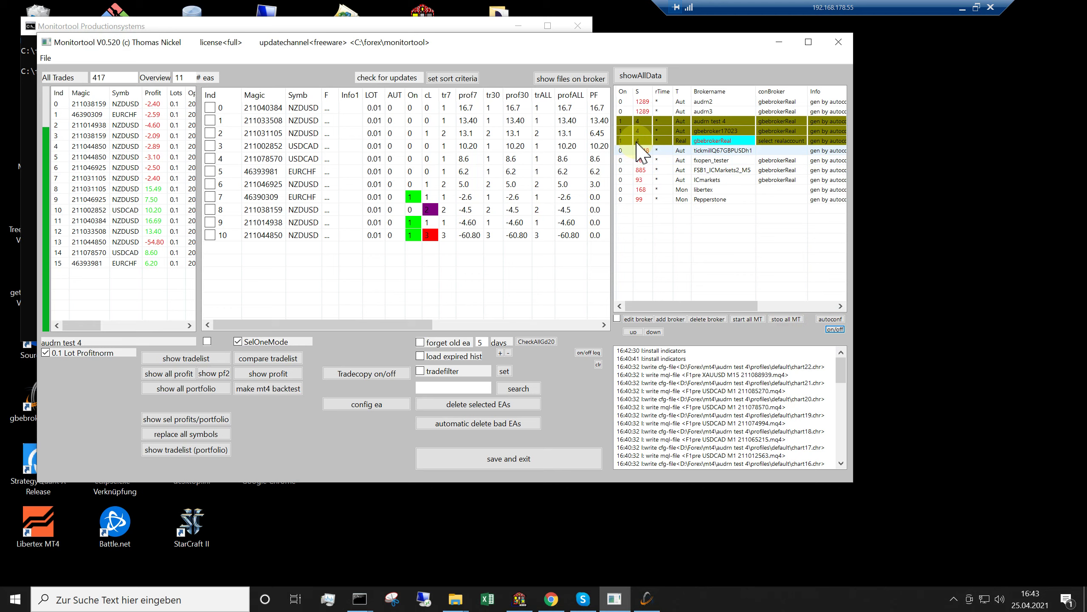
{"action": "left_click", "coordinate": [624, 131]}
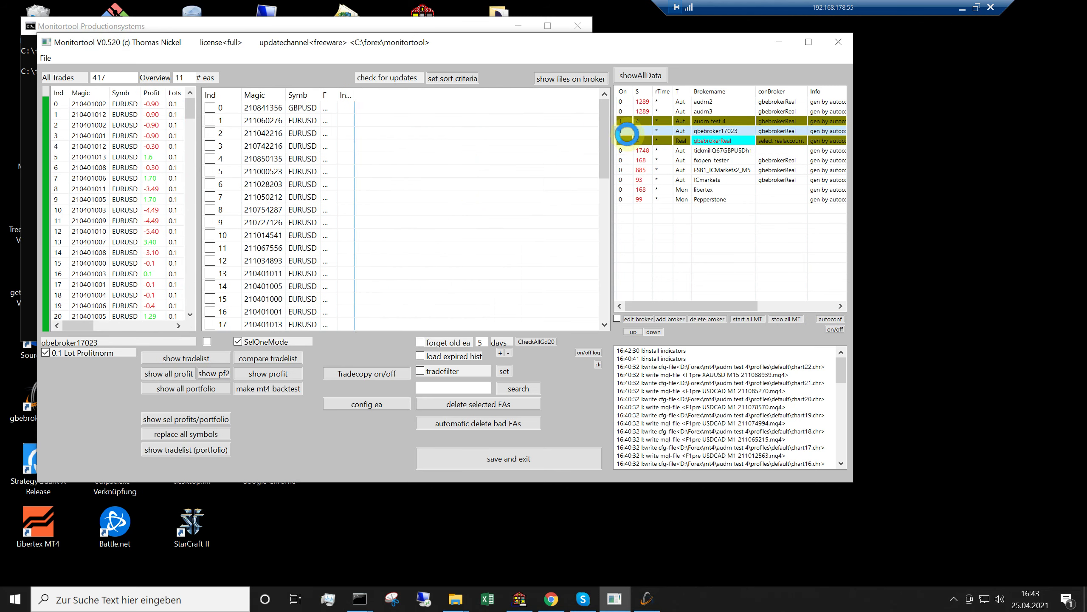
{"action": "left_click", "coordinate": [831, 328]}
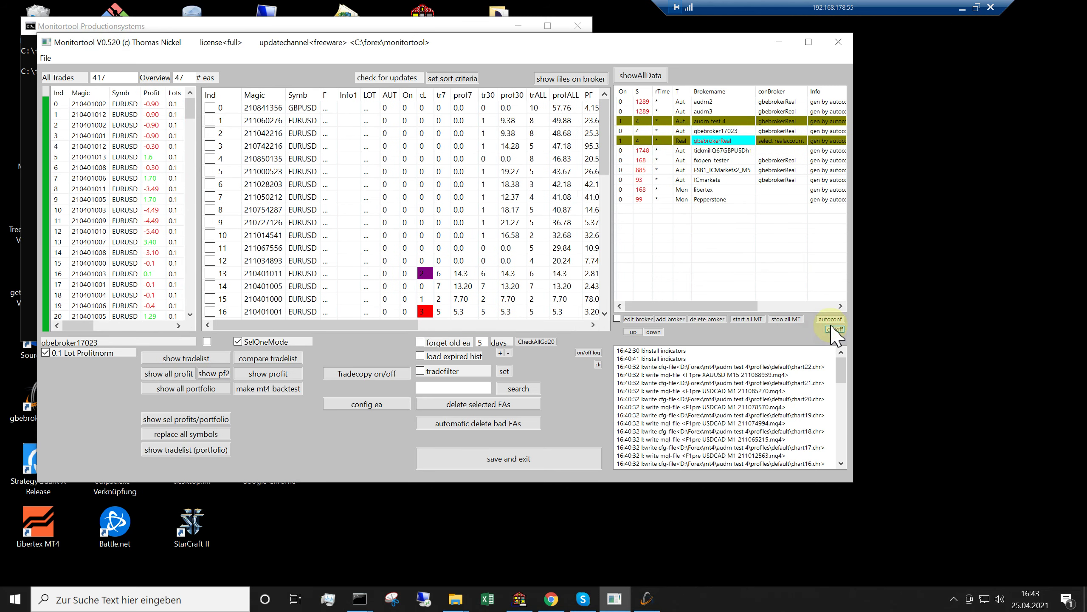
Close the popped-up MetaTrader terminal and start all MetaTrader terminals again
{"action": "left_click", "coordinate": [651, 598]}
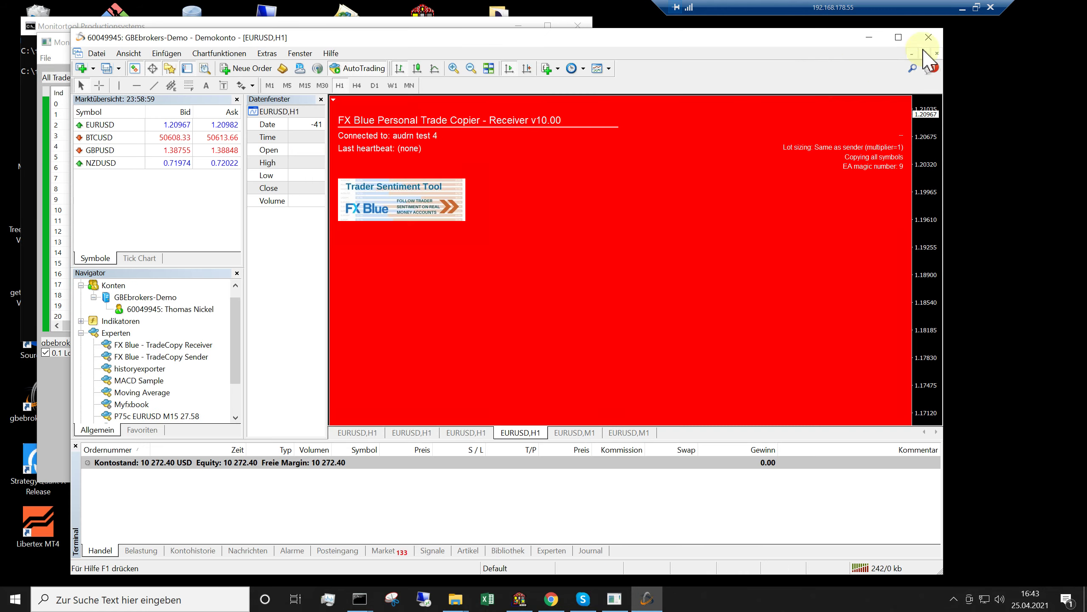
{"action": "left_click", "coordinate": [925, 34]}
{"action": "left_click", "coordinate": [672, 159]}
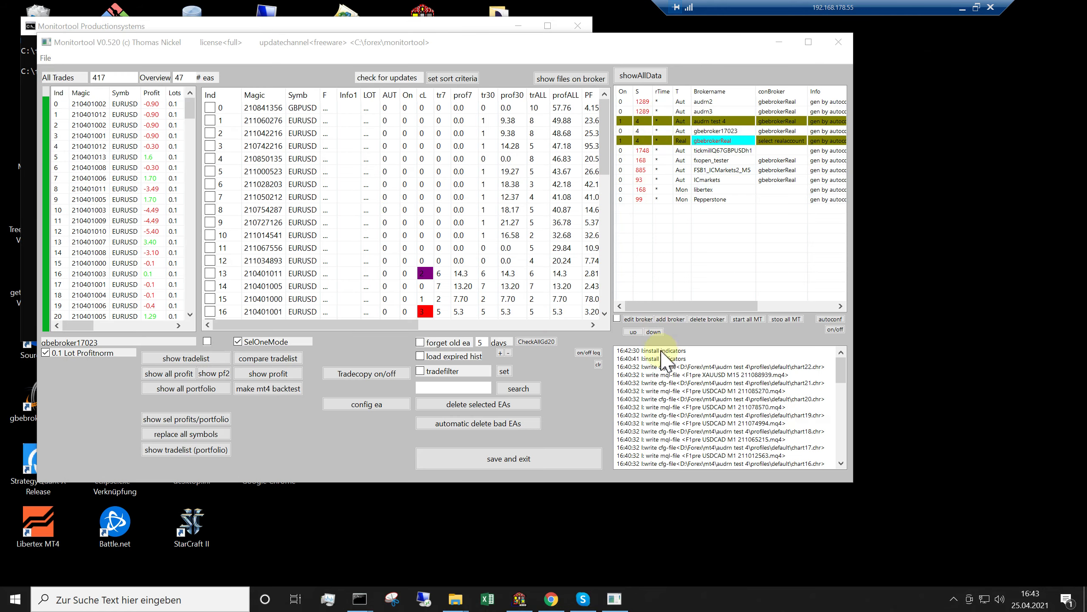
{"action": "left_click", "coordinate": [747, 319]}
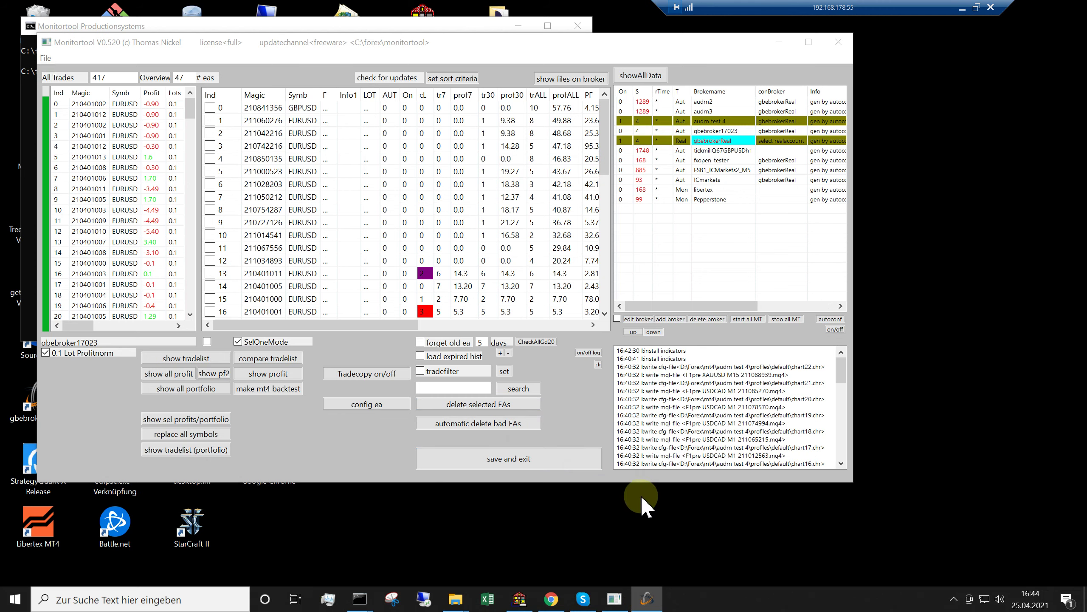
Review the EURUSD receiver charts for ICmarkets, audrn3 and gbebroker17023, then move the terminal down
{"action": "left_click", "coordinate": [649, 596]}
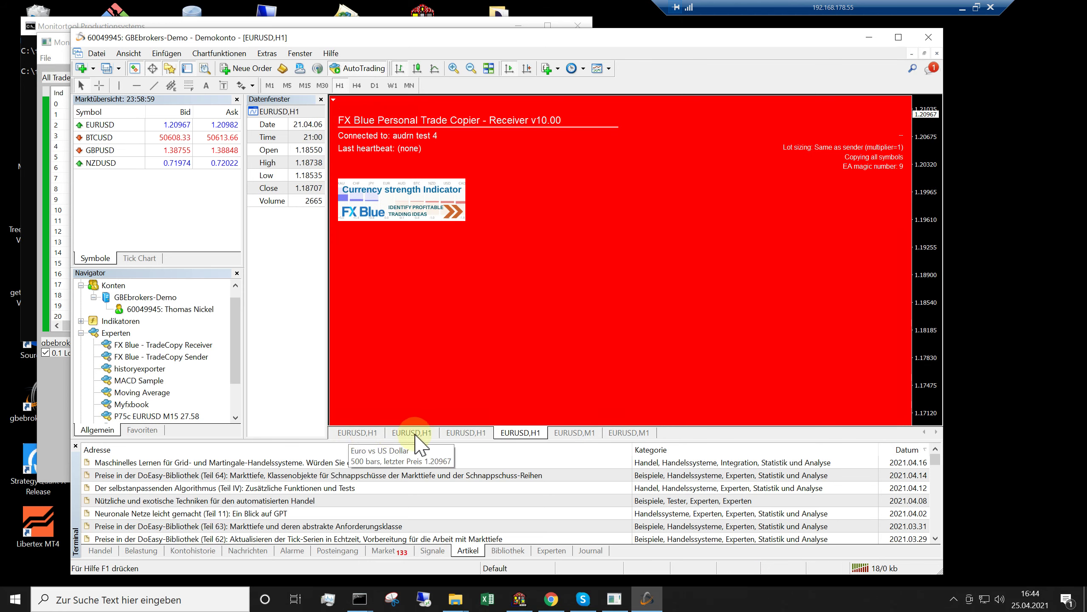
{"action": "left_click", "coordinate": [469, 433]}
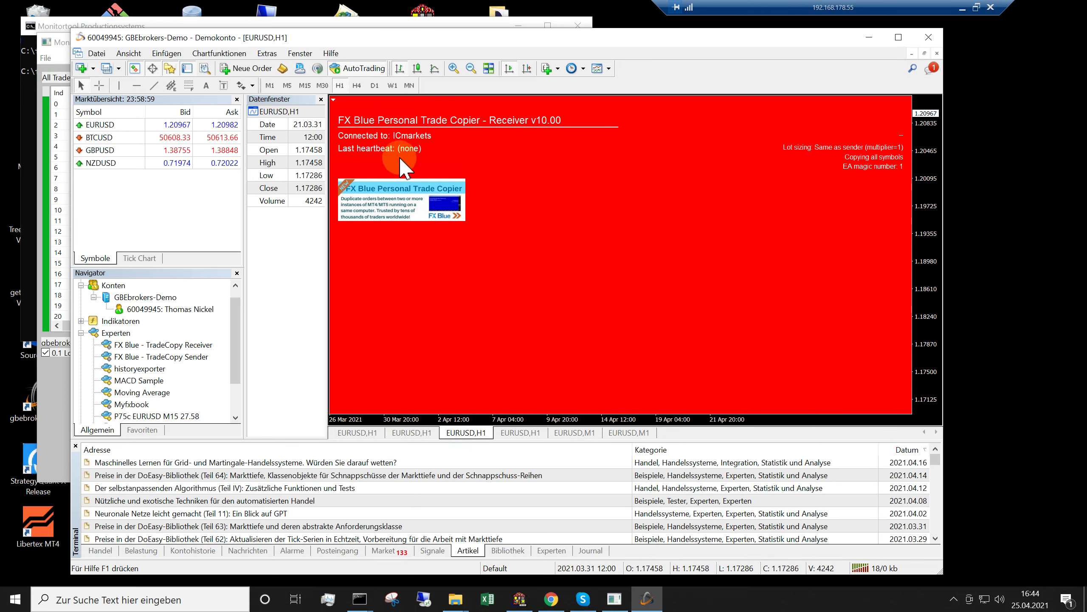
{"action": "left_click", "coordinate": [413, 433]}
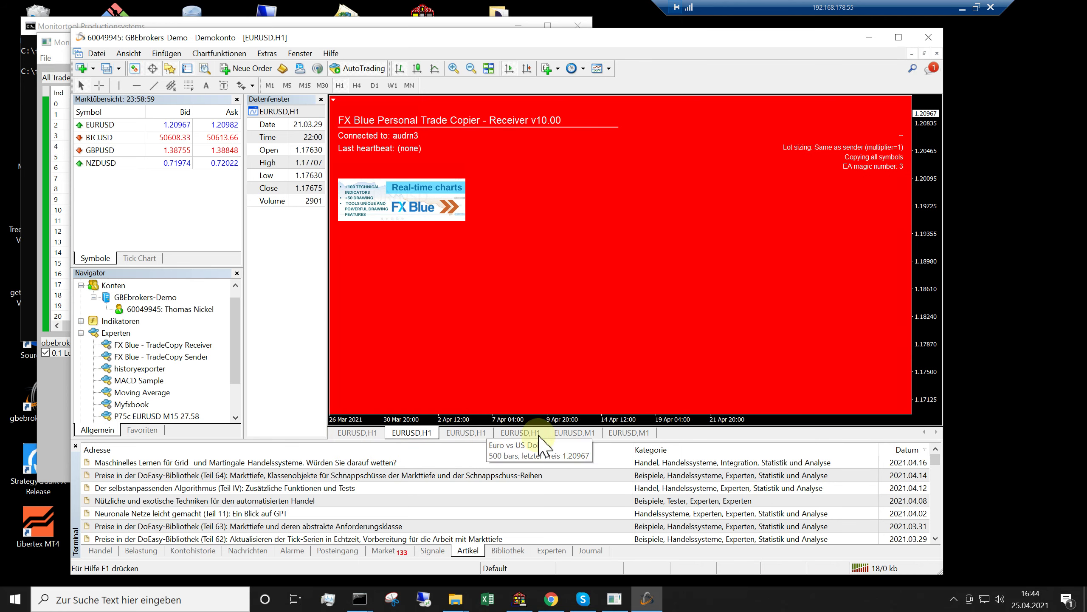
{"action": "left_click", "coordinate": [580, 434]}
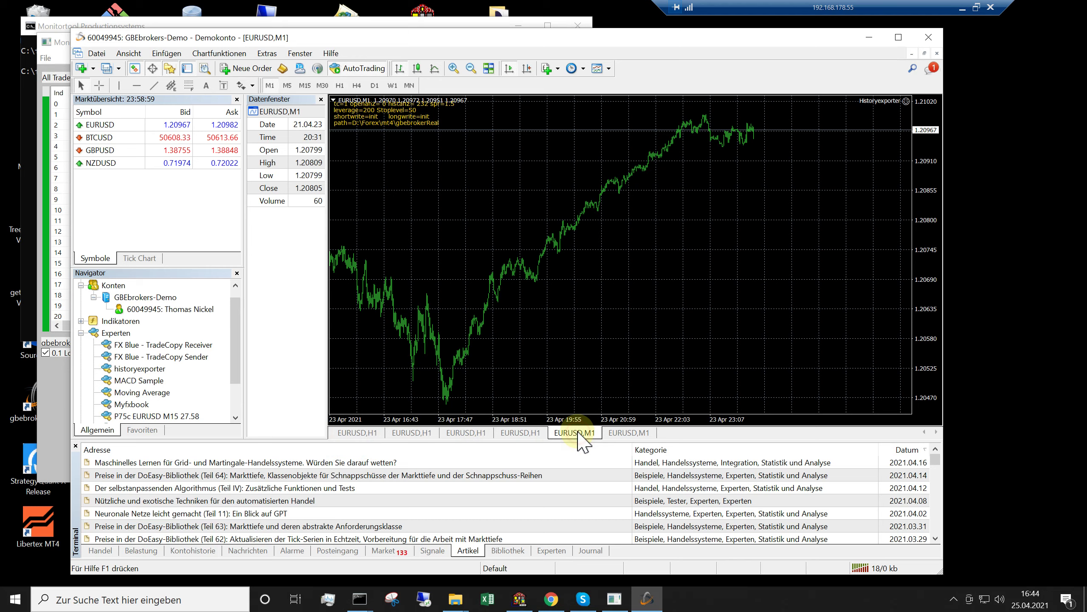
{"action": "left_click", "coordinate": [628, 434]}
{"action": "left_click", "coordinate": [371, 434]}
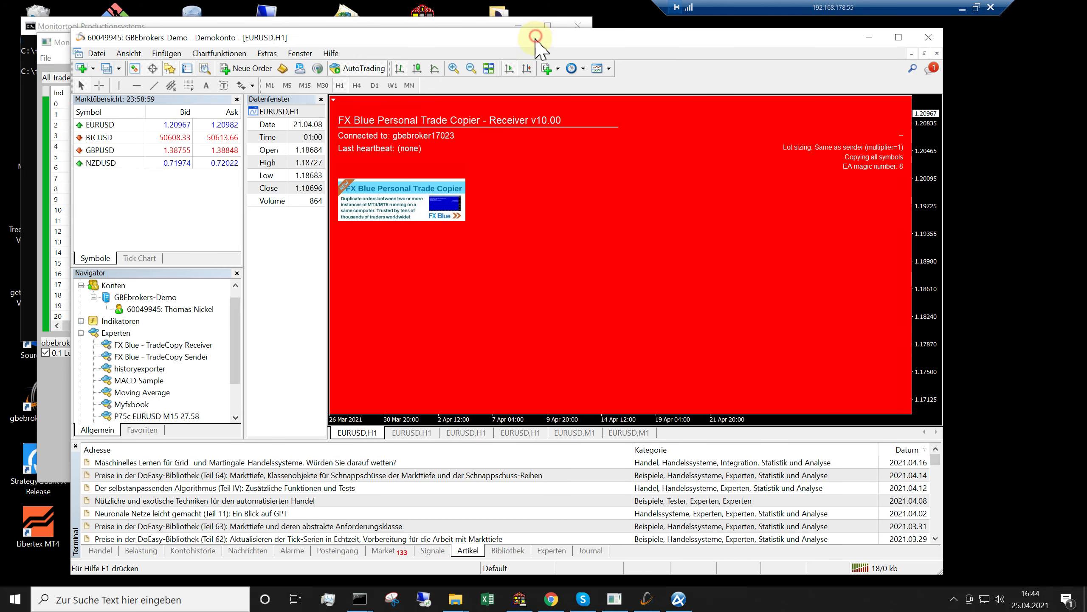
{"action": "left_click_drag", "start_coordinate": [535, 43], "coordinate": [479, 185]}
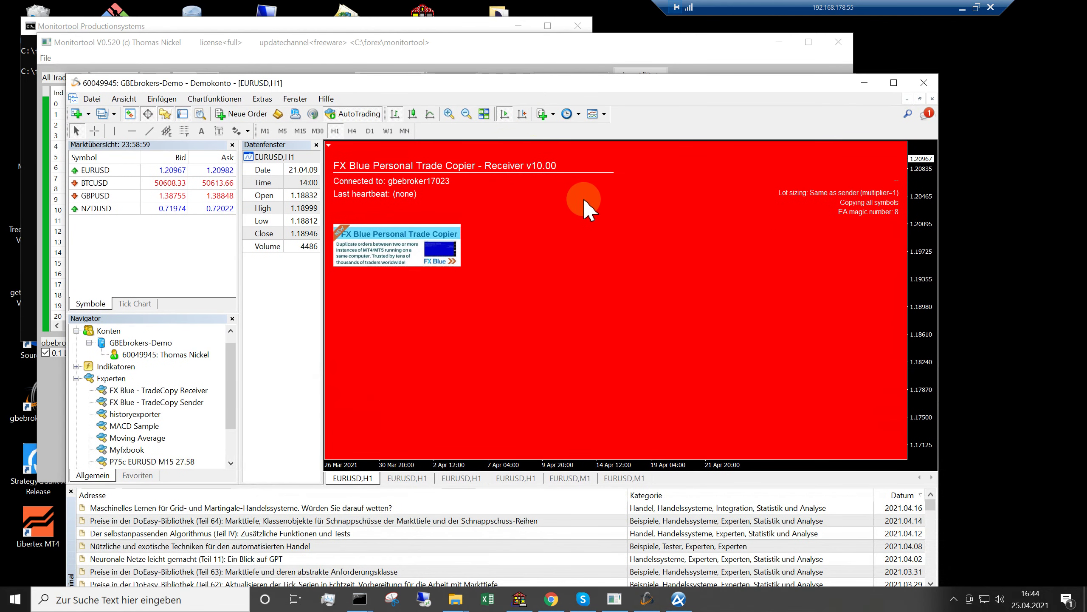
Stop all MetaTrader terminals and show per-EA profit charts for the audrn test 4 broker
{"action": "left_click", "coordinate": [615, 599]}
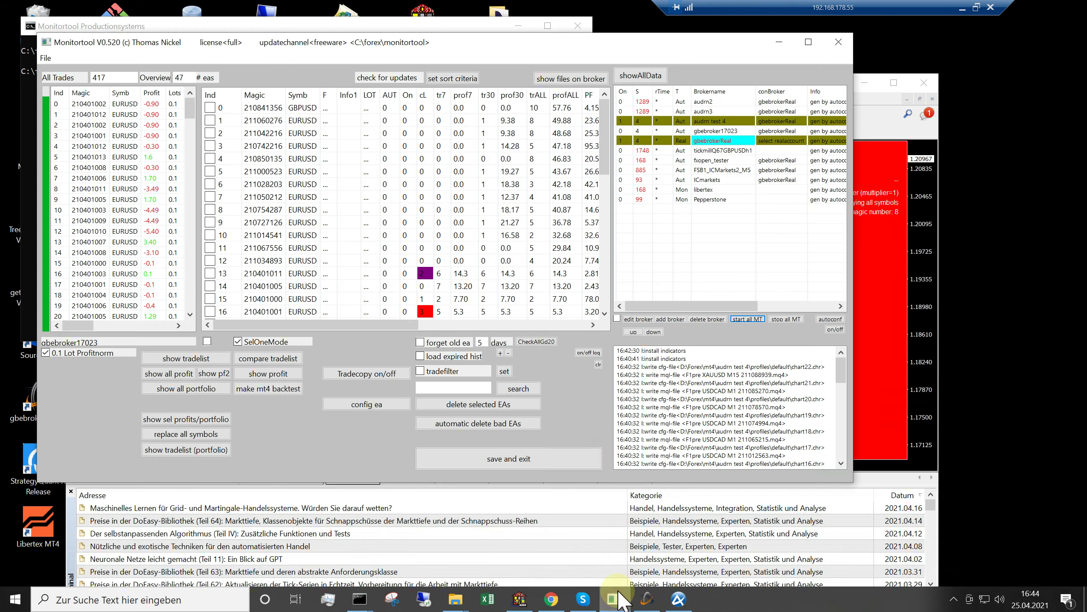
{"action": "left_click", "coordinate": [787, 317]}
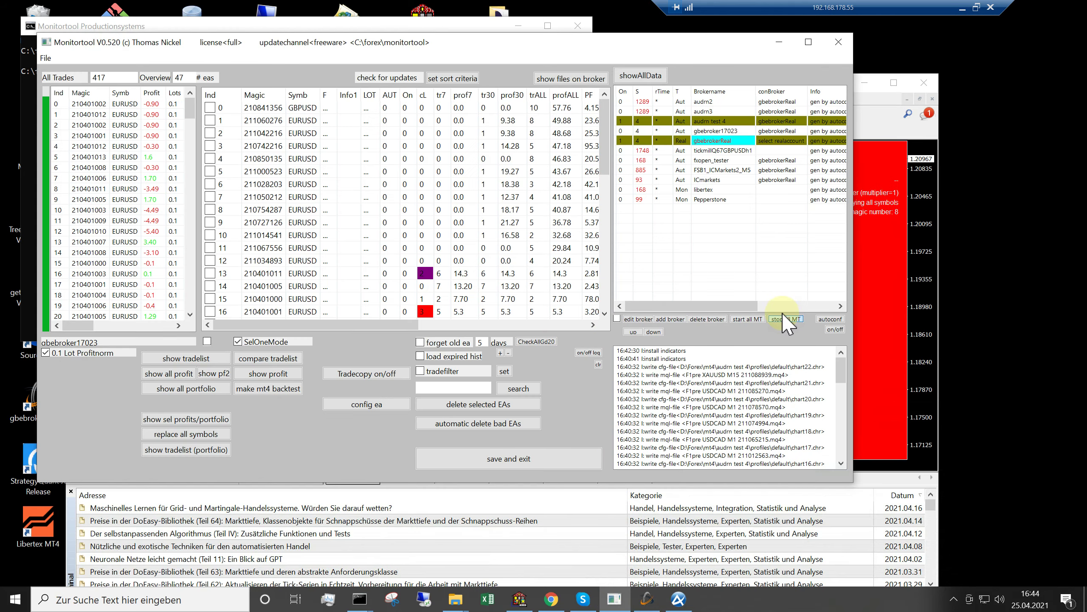
{"action": "left_click", "coordinate": [709, 122]}
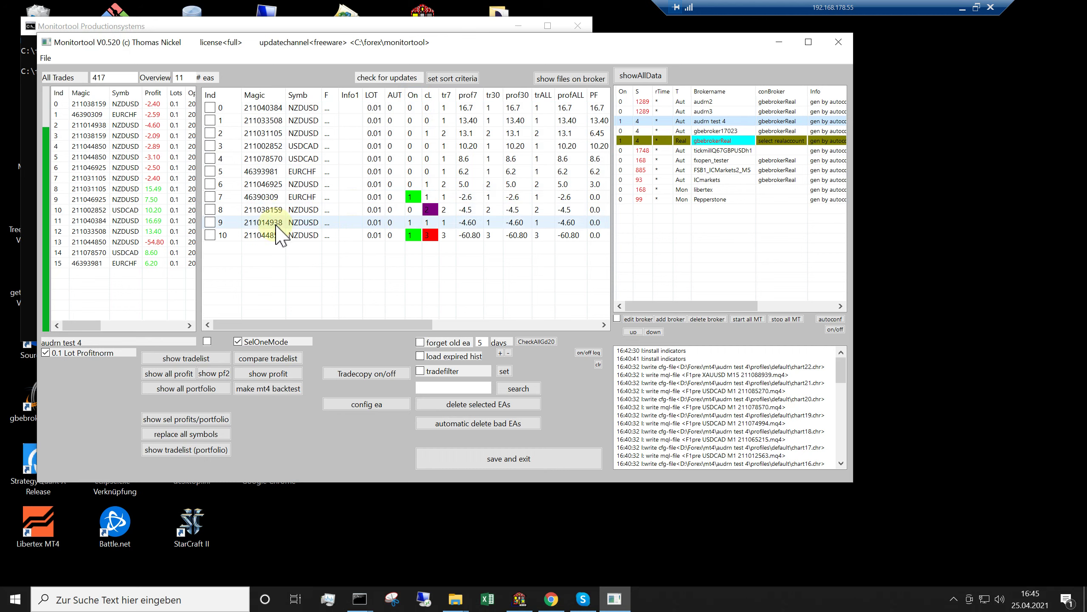
{"action": "left_click", "coordinate": [216, 376]}
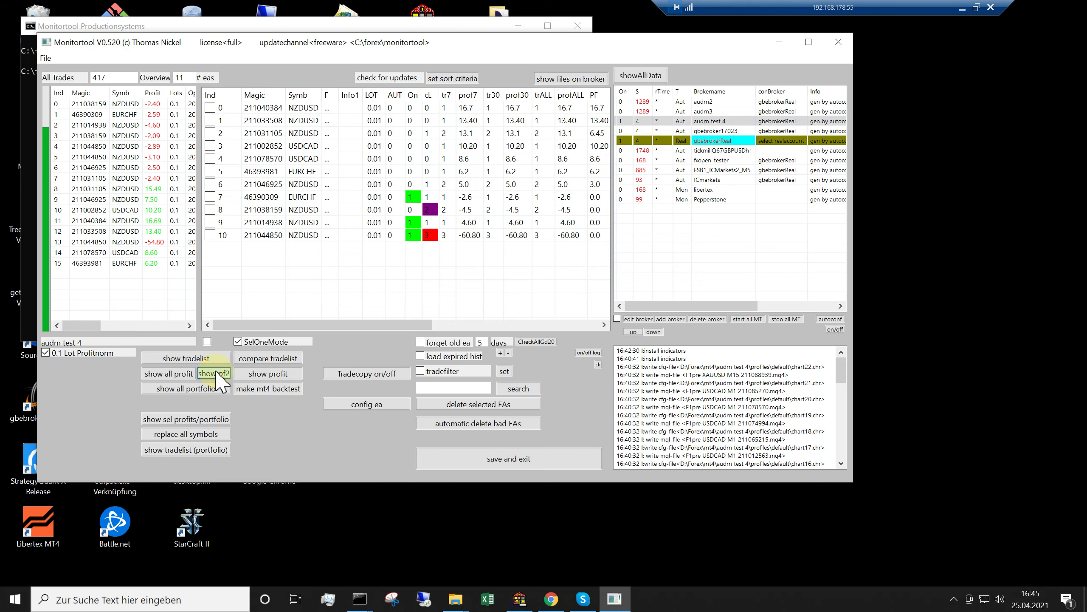